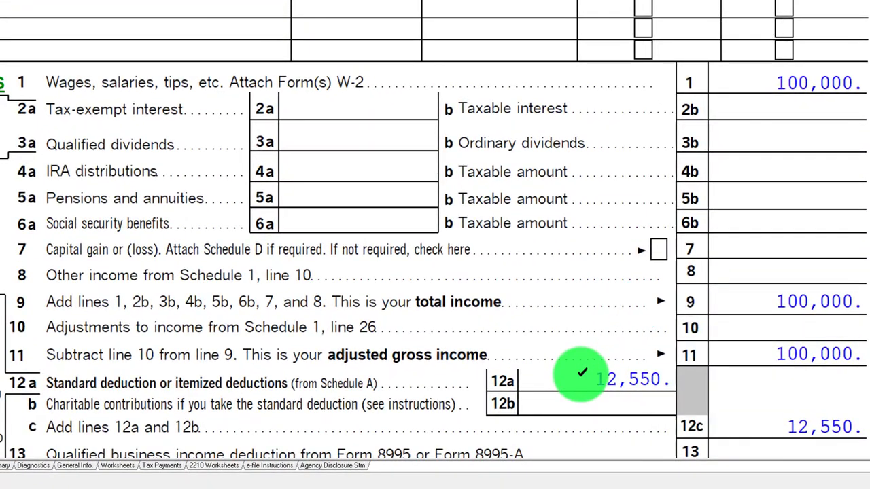
Review the income and deduction lines on Form 1040 alongside the matching lines of the 2021 tax formula worksheet in Excel
{"action": "scroll", "coordinate": [582, 372], "scroll_direction": "down", "scroll_amount": 4}
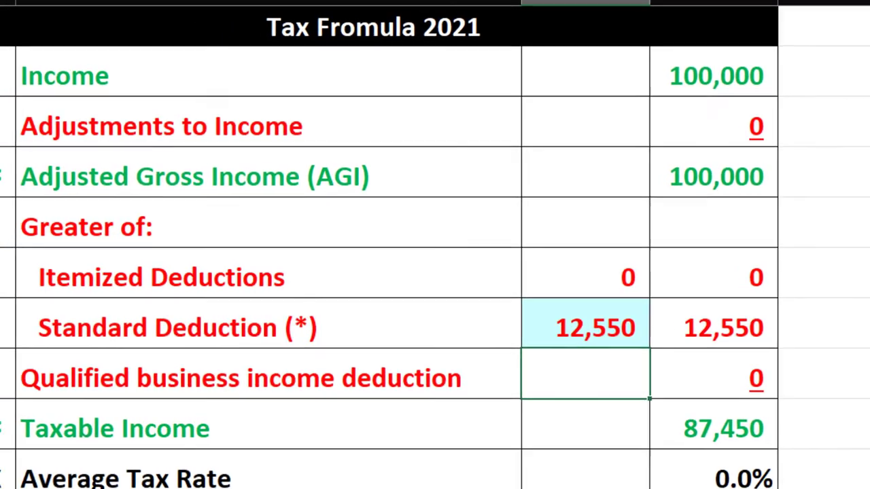
{"action": "left_click", "coordinate": [698, 78]}
{"action": "left_click", "coordinate": [658, 352]}
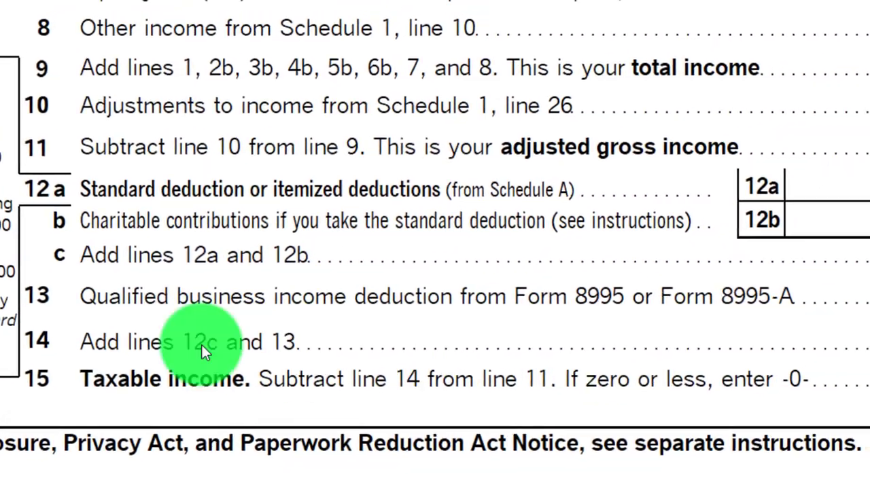
{"action": "scroll", "coordinate": [259, 466], "scroll_direction": "down", "scroll_amount": 5}
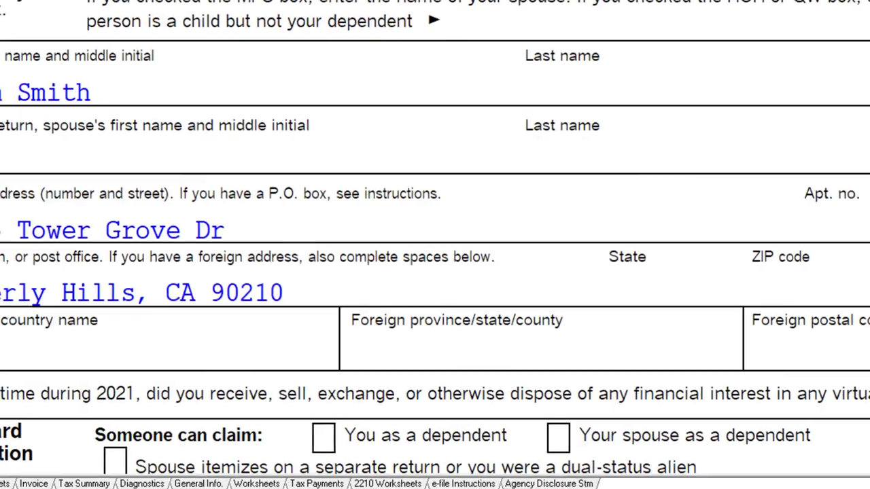
{"action": "scroll", "coordinate": [378, 311], "scroll_direction": "down", "scroll_amount": 10}
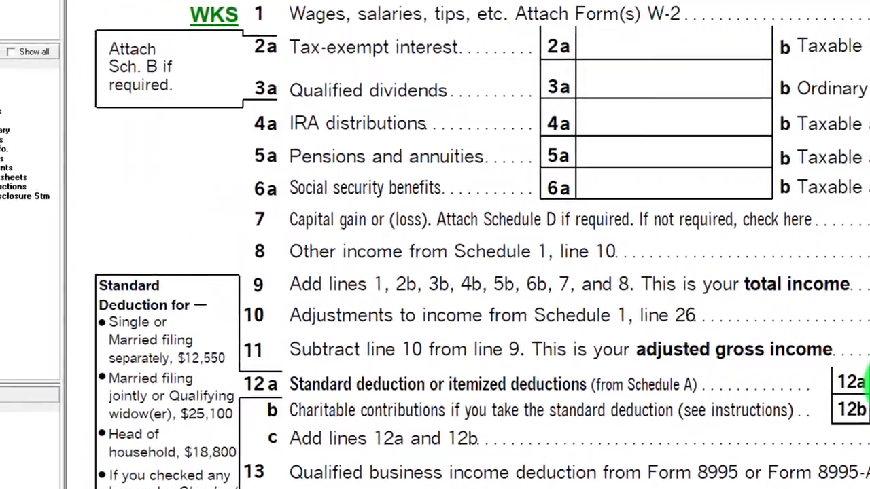
List all available federal forms and open Schedule A at the medical expenses and taxes paid lines
{"action": "left_click", "coordinate": [11, 51]}
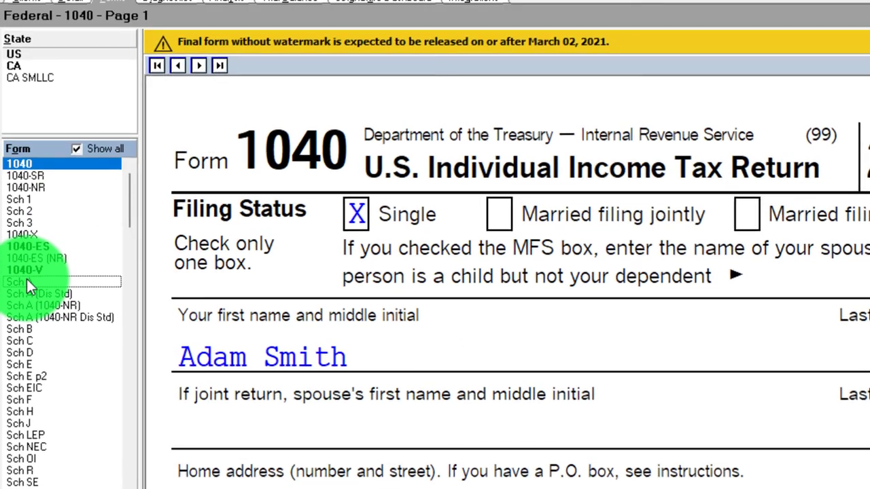
{"action": "left_click", "coordinate": [27, 280]}
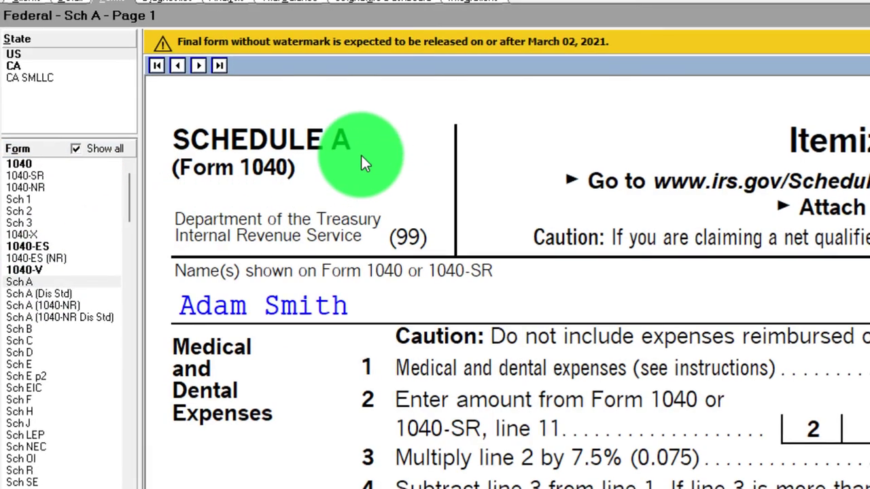
{"action": "scroll", "coordinate": [340, 164], "scroll_direction": "down", "scroll_amount": 3}
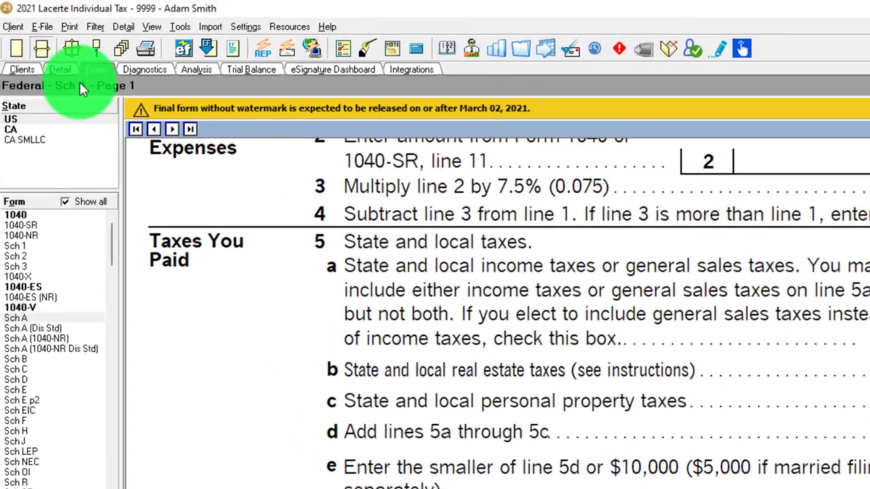
Open the Wages, Salaries, Tips input and set the W-2's state withholding to 8,000
{"action": "left_click", "coordinate": [67, 71]}
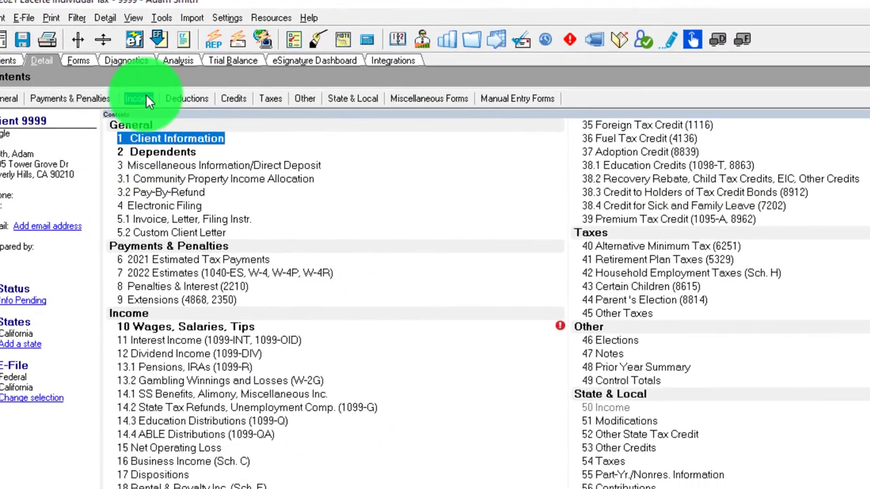
{"action": "left_click", "coordinate": [153, 105]}
{"action": "left_click", "coordinate": [170, 129]}
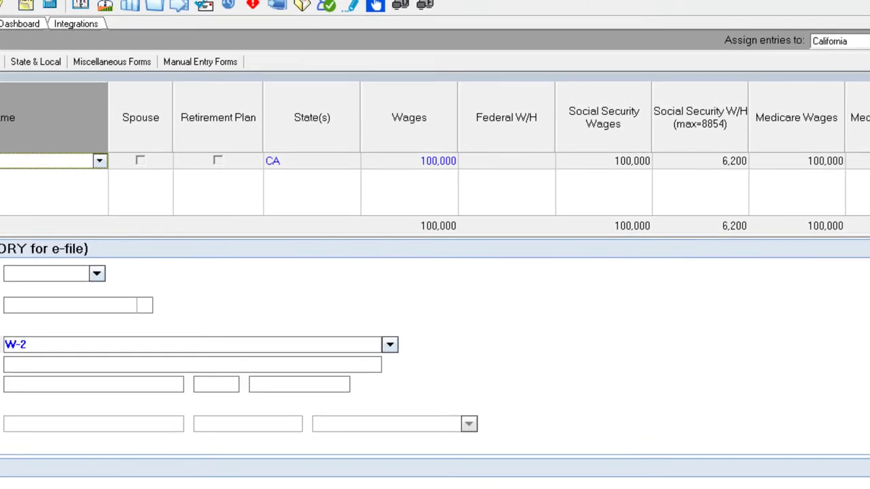
{"action": "left_click", "coordinate": [842, 166]}
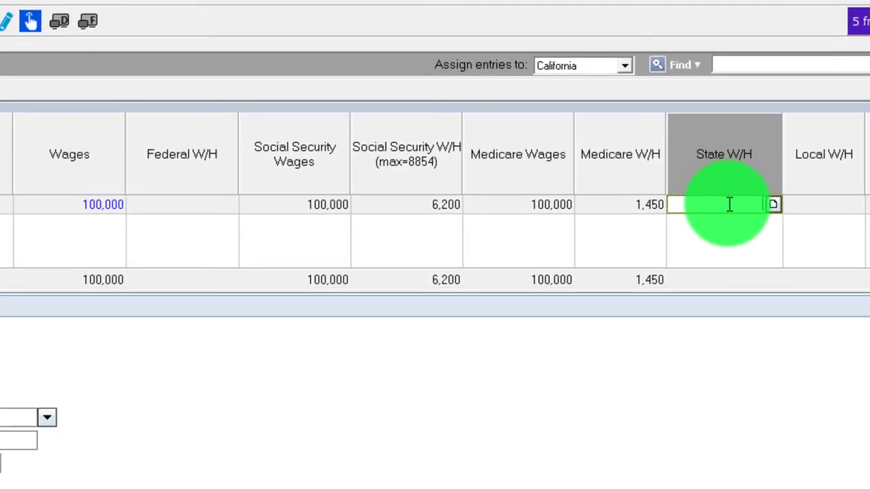
{"action": "type", "text": "8000"}
{"action": "key", "text": "Tab"}
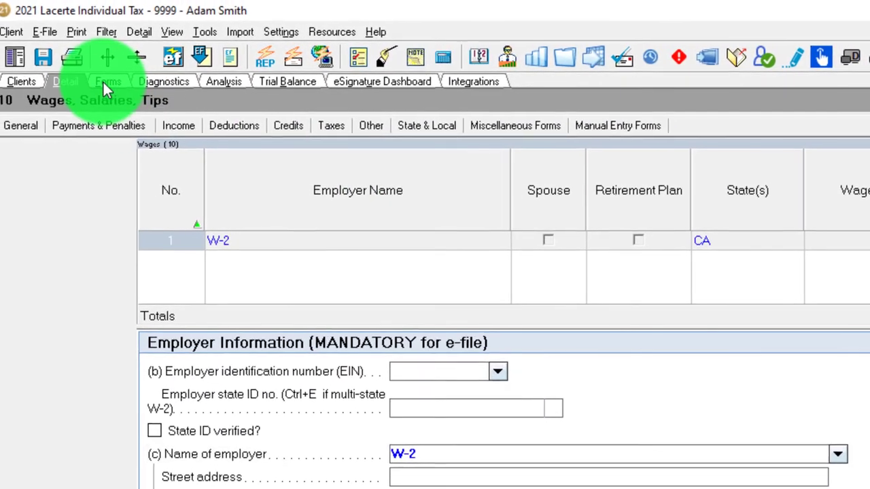
Examine Schedule A from the state and local taxes down to the total itemized deductions, and the deduction lines on Form 1040
{"action": "left_click", "coordinate": [109, 81]}
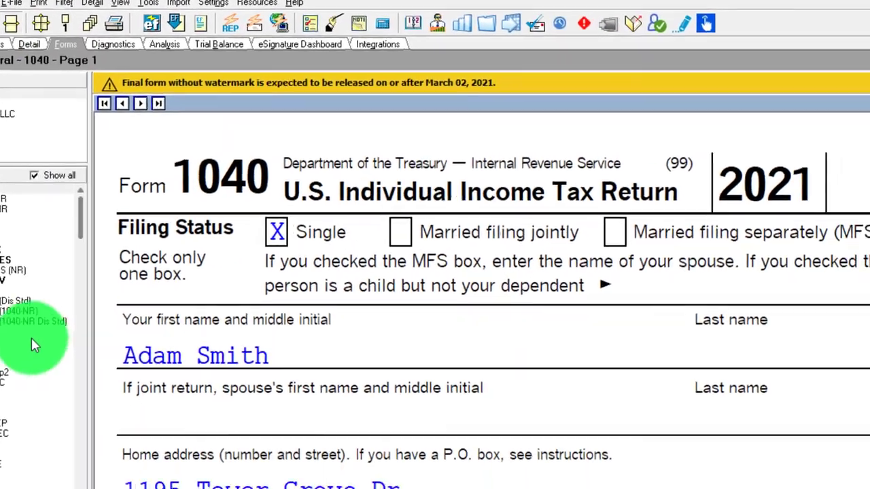
{"action": "left_click", "coordinate": [32, 338]}
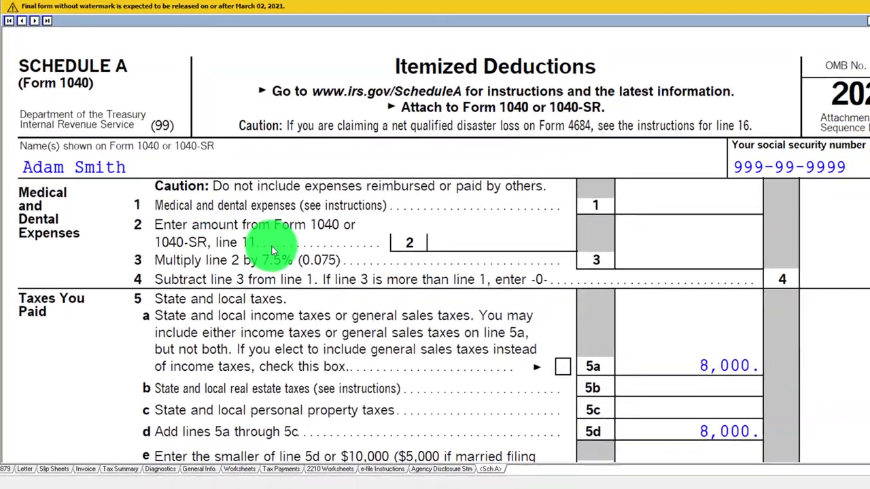
{"action": "scroll", "coordinate": [272, 252], "scroll_direction": "down", "scroll_amount": 3}
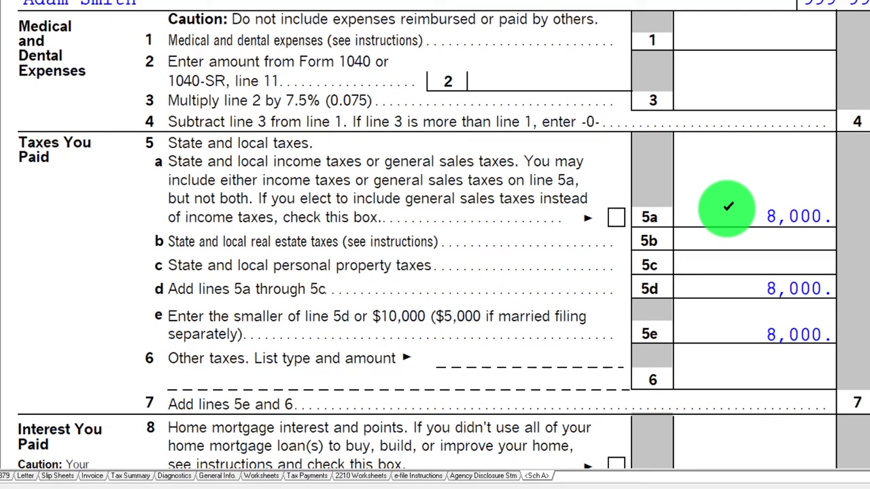
{"action": "scroll", "coordinate": [728, 200], "scroll_direction": "down", "scroll_amount": 5}
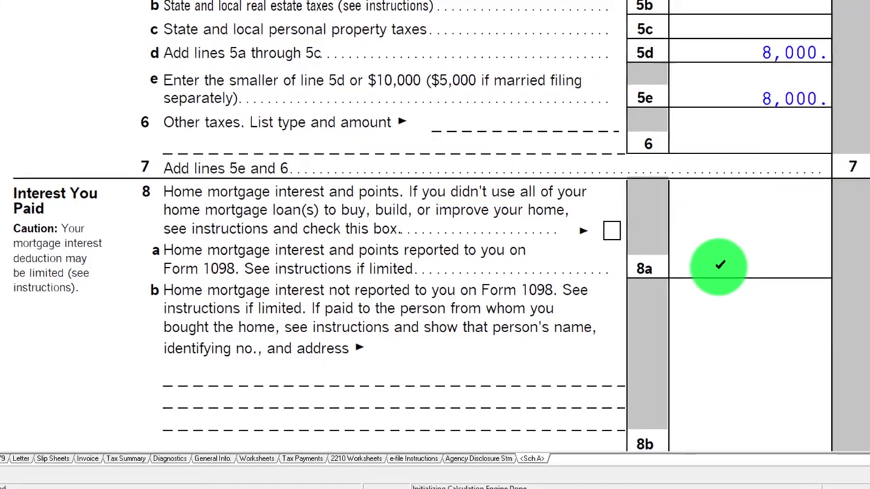
{"action": "scroll", "coordinate": [722, 266], "scroll_direction": "down", "scroll_amount": 5}
{"action": "scroll", "coordinate": [644, 283], "scroll_direction": "down", "scroll_amount": 6}
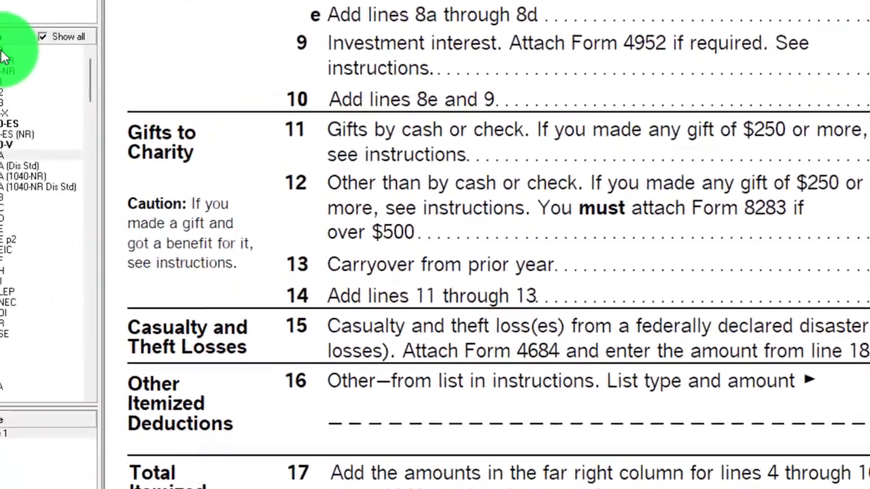
{"action": "left_click", "coordinate": [10, 52]}
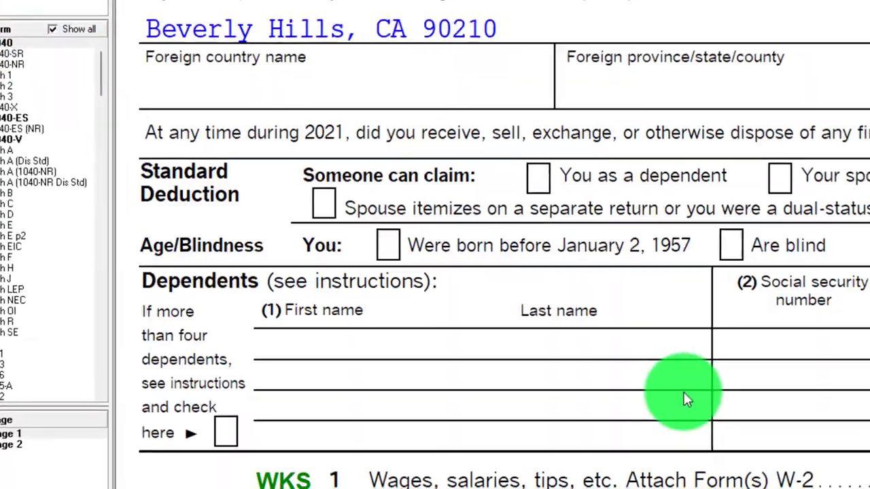
{"action": "scroll", "coordinate": [685, 400], "scroll_direction": "down", "scroll_amount": 8}
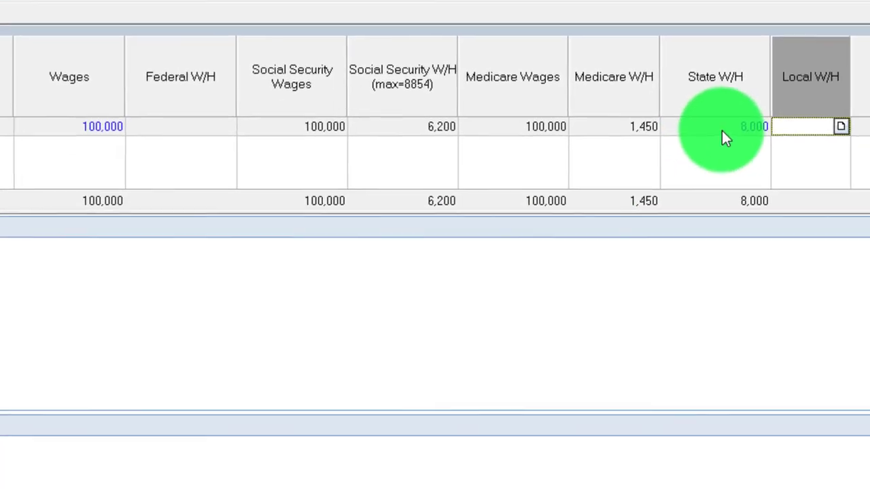
Set the W-2's state withholding to 15,000
{"action": "left_click", "coordinate": [722, 136]}
{"action": "type", "text": "15000"}
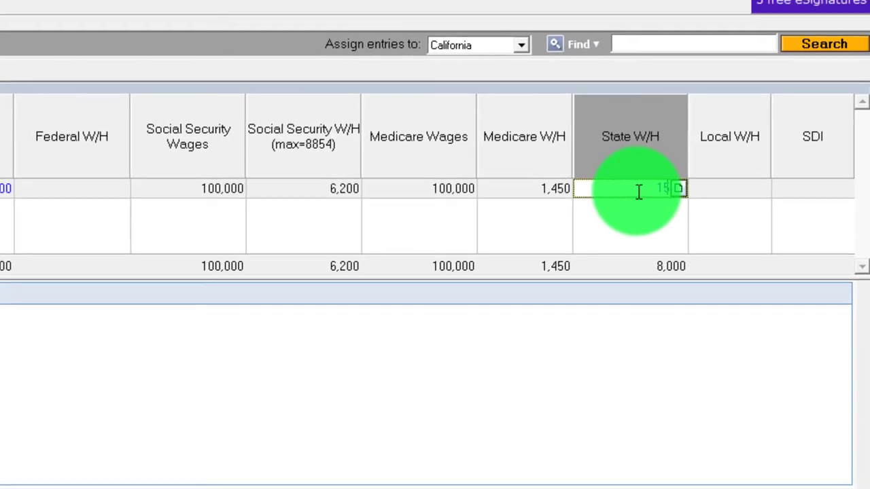
{"action": "key", "text": "Tab"}
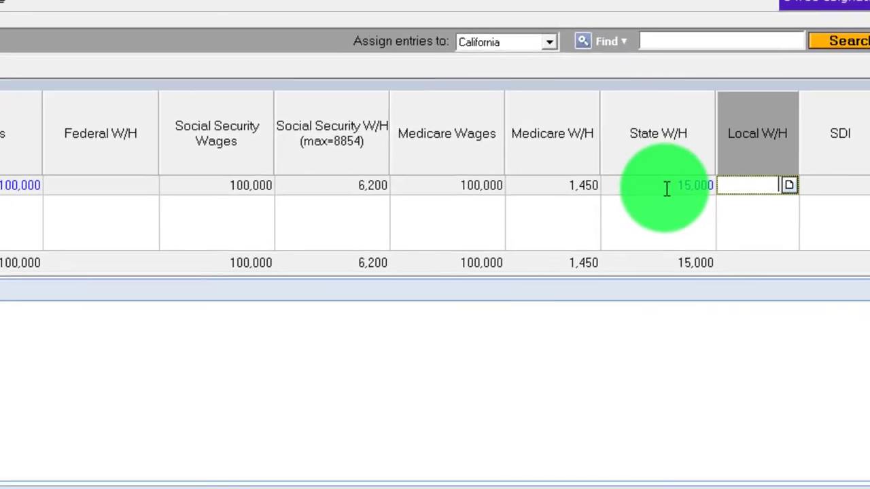
Open Schedule A and examine the state and local tax lines 5a through 5e, including the deduction limit
{"action": "left_click", "coordinate": [48, 148]}
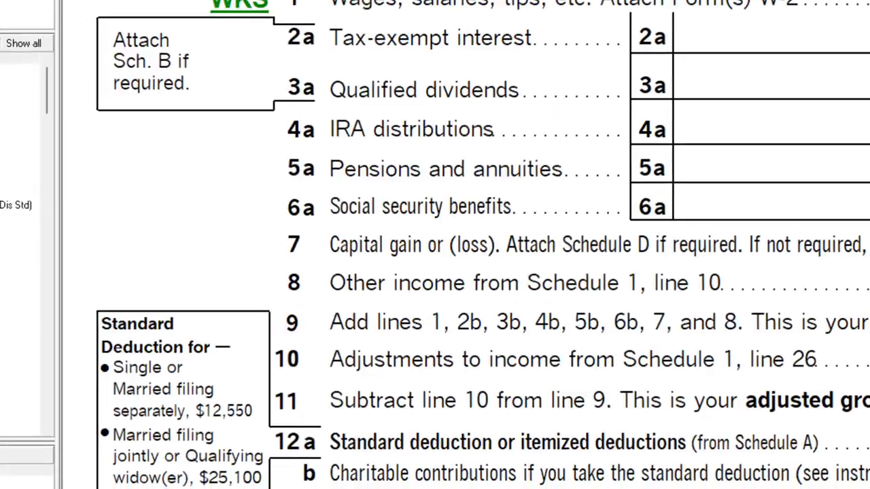
{"action": "left_click", "coordinate": [37, 159]}
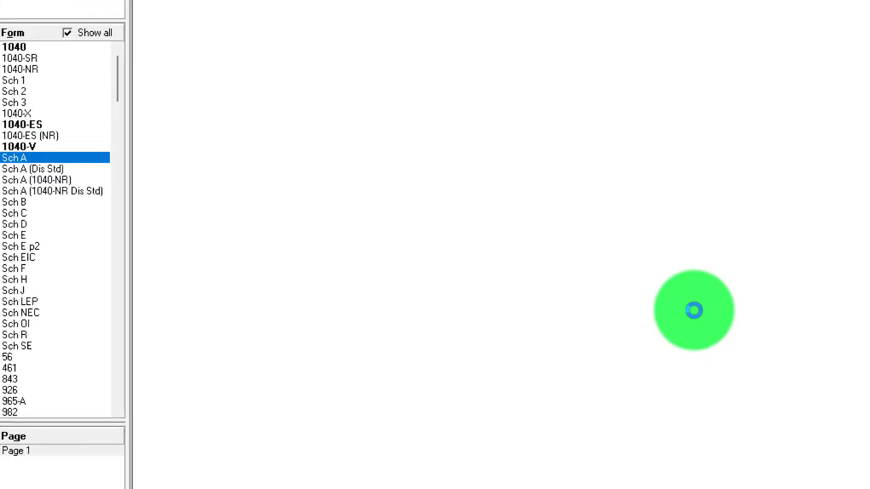
{"action": "scroll", "coordinate": [658, 306], "scroll_direction": "up", "scroll_amount": 5}
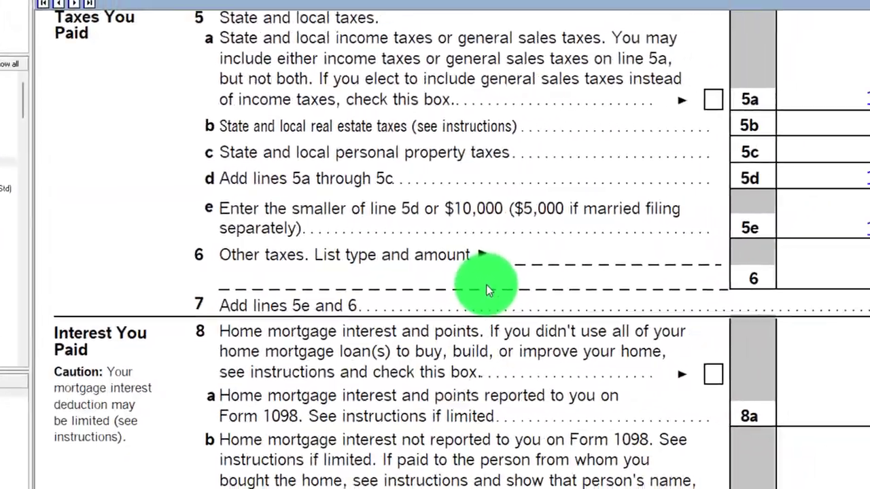
{"action": "scroll", "coordinate": [485, 285], "scroll_direction": "up", "scroll_amount": 2}
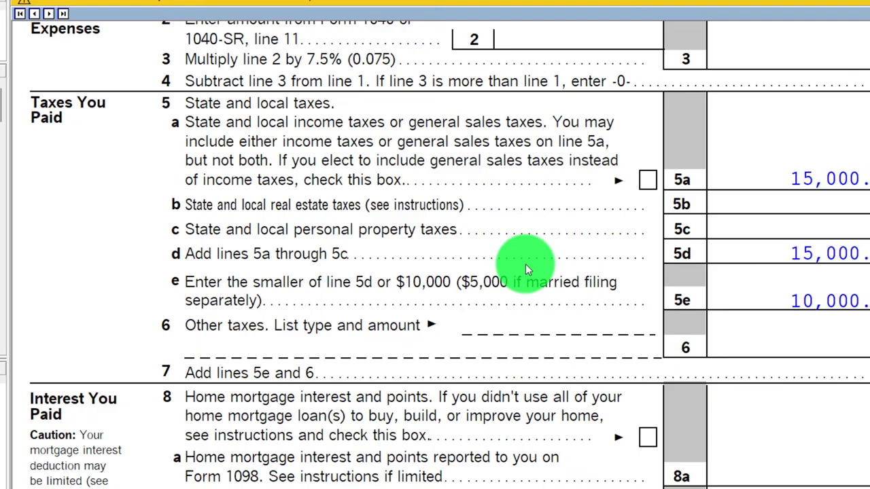
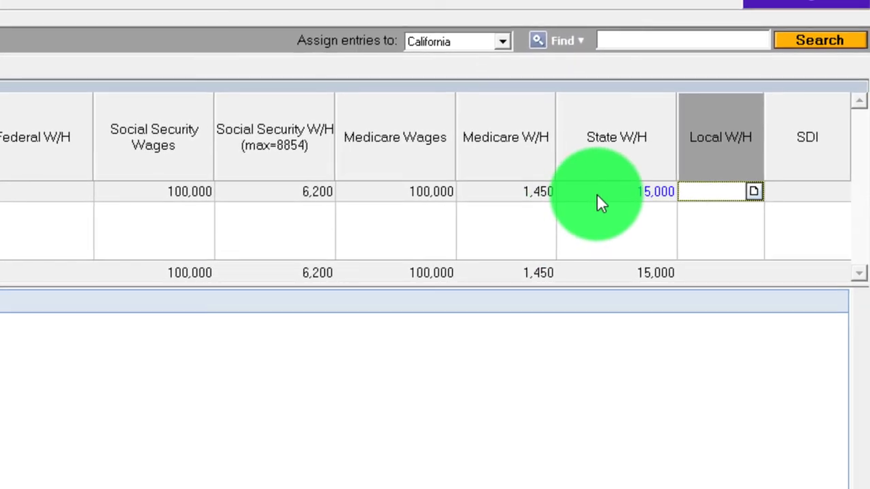
Clear the W-2's state withholding amount and reopen Schedule A
{"action": "left_click", "coordinate": [598, 196]}
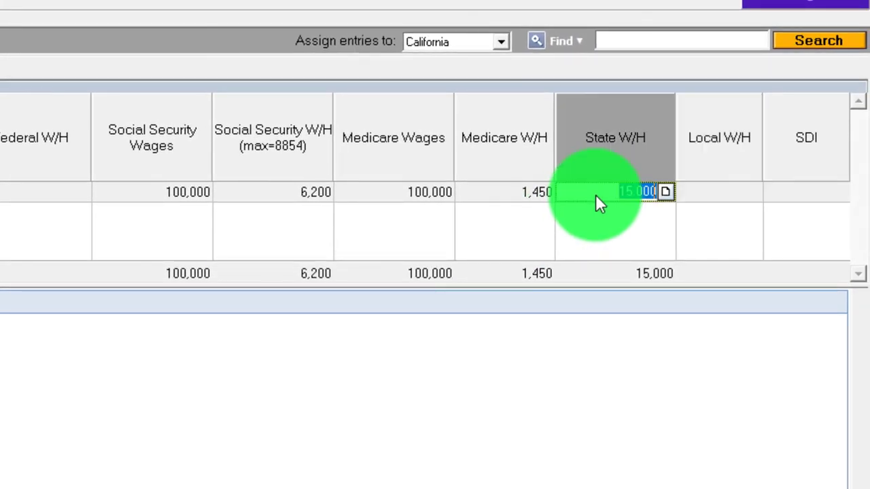
{"action": "key", "text": "Delete"}
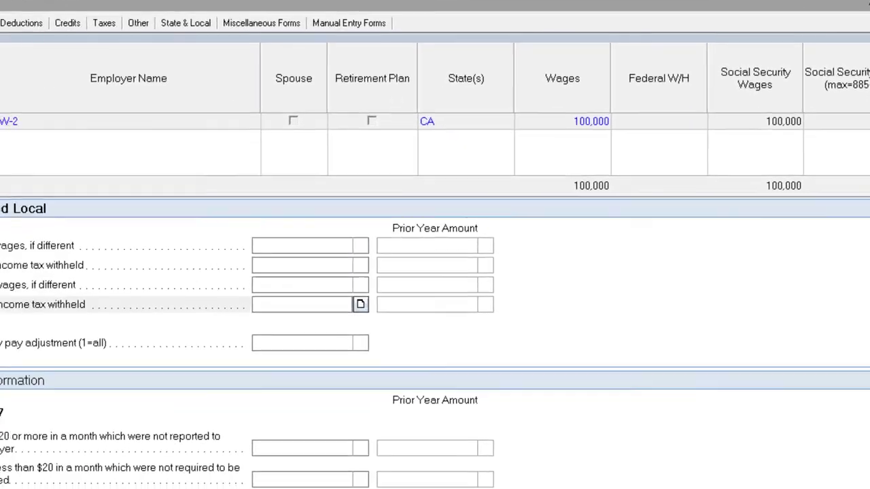
{"action": "left_click", "coordinate": [47, 3]}
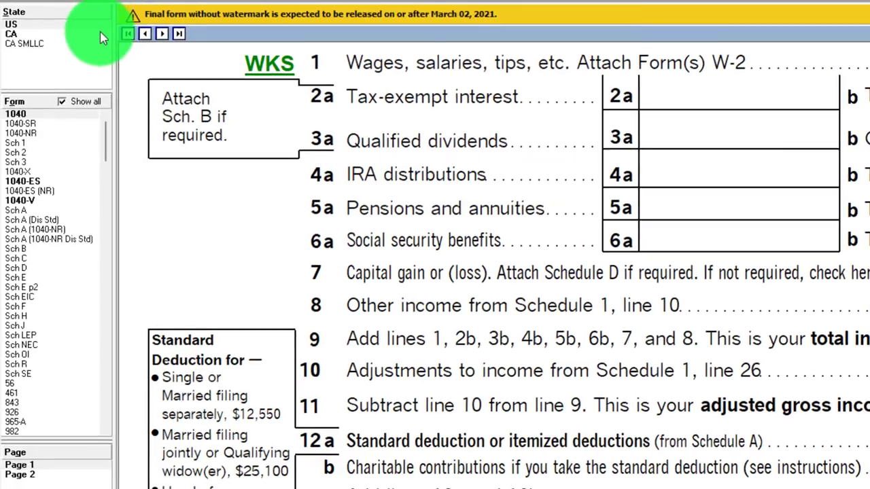
{"action": "left_click", "coordinate": [42, 195]}
{"action": "left_click", "coordinate": [31, 216]}
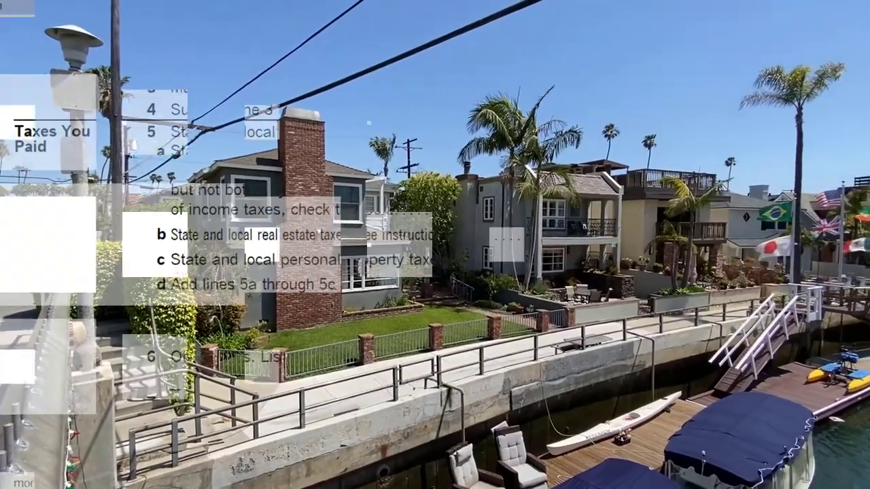
Review Schedule A's general sales tax election on line 5a and the total itemized deductions on line 17
{"action": "left_click", "coordinate": [632, 226]}
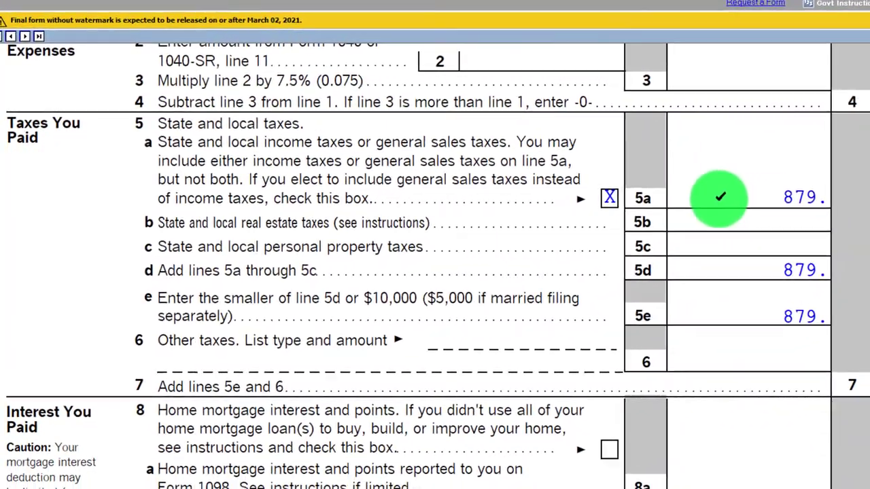
{"action": "scroll", "coordinate": [680, 194], "scroll_direction": "down", "scroll_amount": 10}
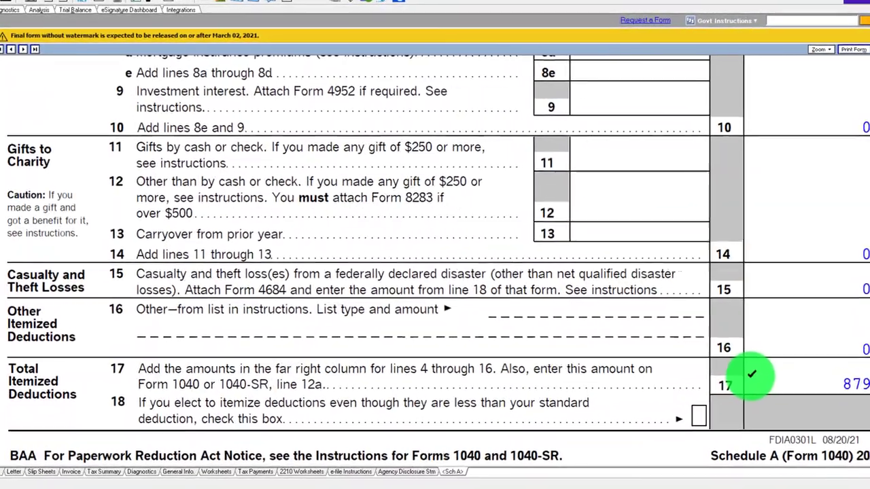
{"action": "scroll", "coordinate": [791, 394], "scroll_direction": "up", "scroll_amount": 10}
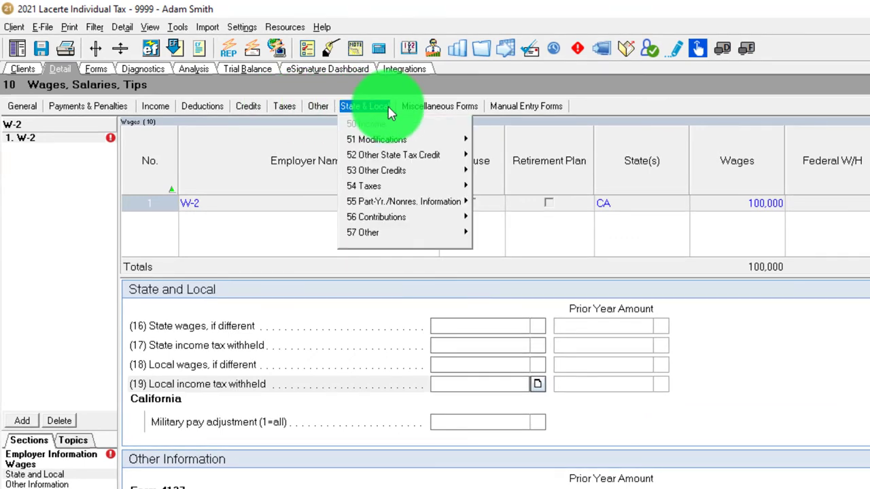
Open the Taxes section of the Itemized Deductions input and view the Sales and Use Taxes fields
{"action": "left_click", "coordinate": [204, 107]}
{"action": "left_click", "coordinate": [232, 174]}
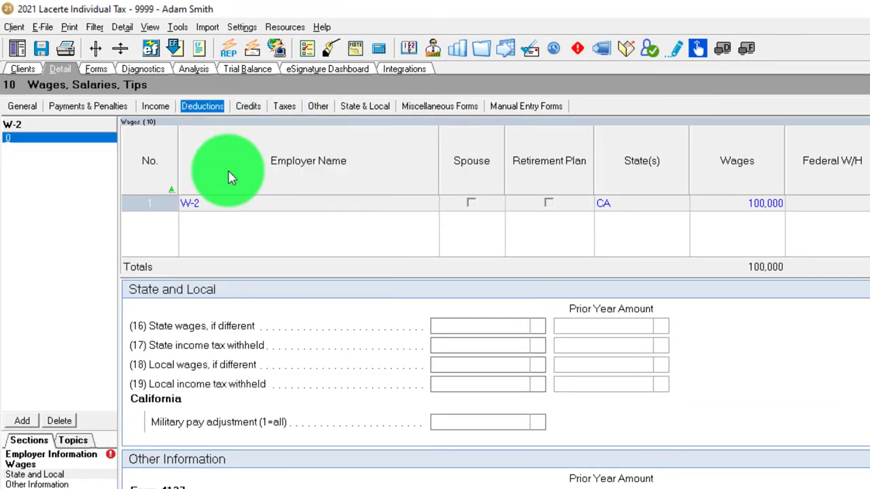
{"action": "left_click", "coordinate": [38, 171]}
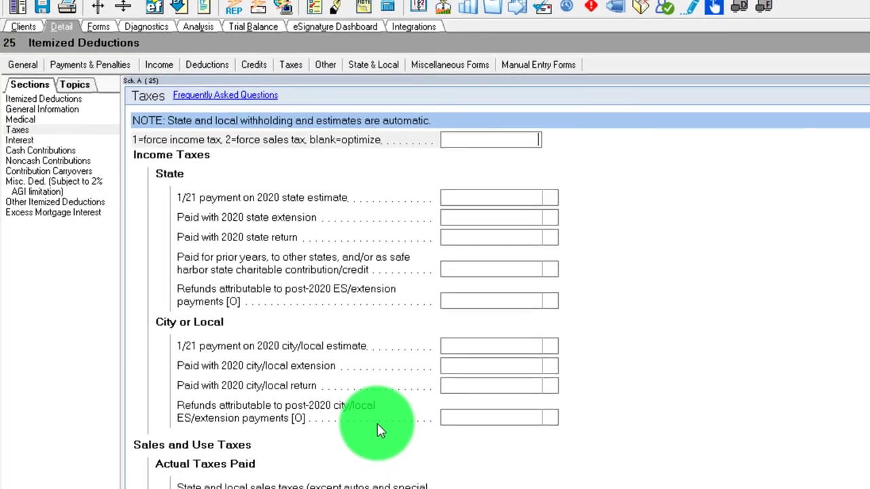
{"action": "scroll", "coordinate": [384, 408], "scroll_direction": "down", "scroll_amount": 2}
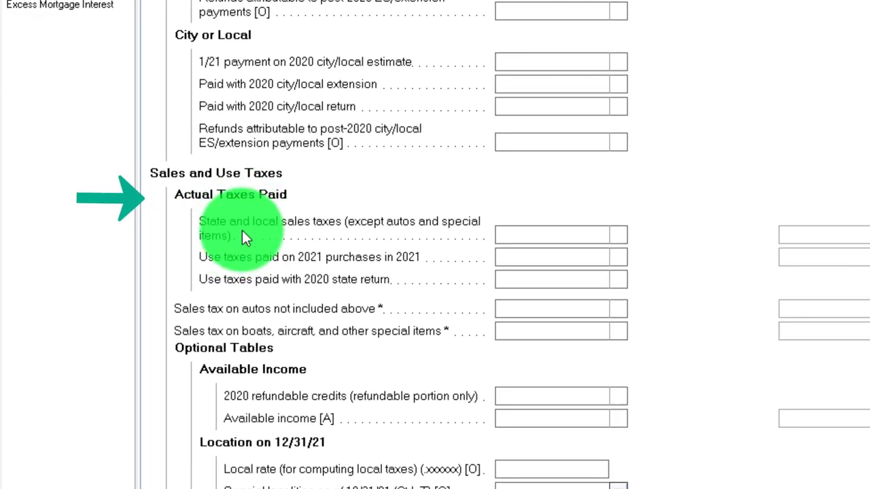
Enter an amount for the actual state and local sales taxes paid, except autos and special items
{"action": "left_click", "coordinate": [531, 236]}
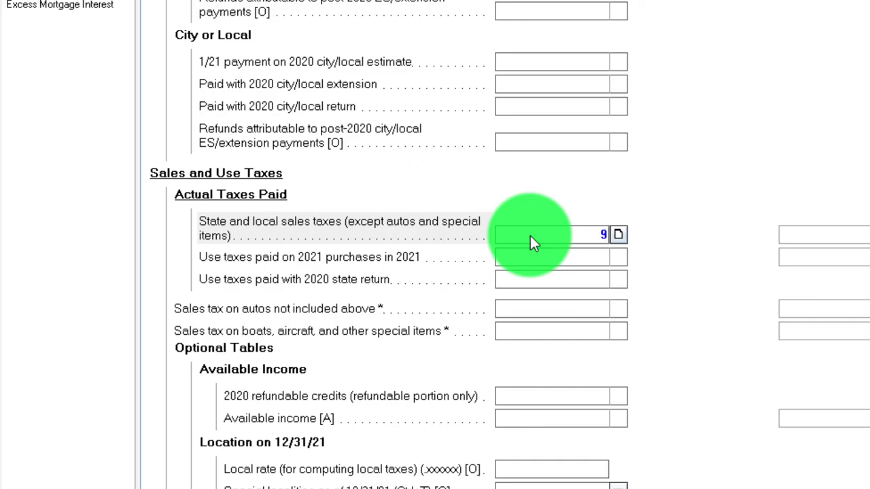
{"action": "type", "text": "8000"}
{"action": "key", "text": "Tab"}
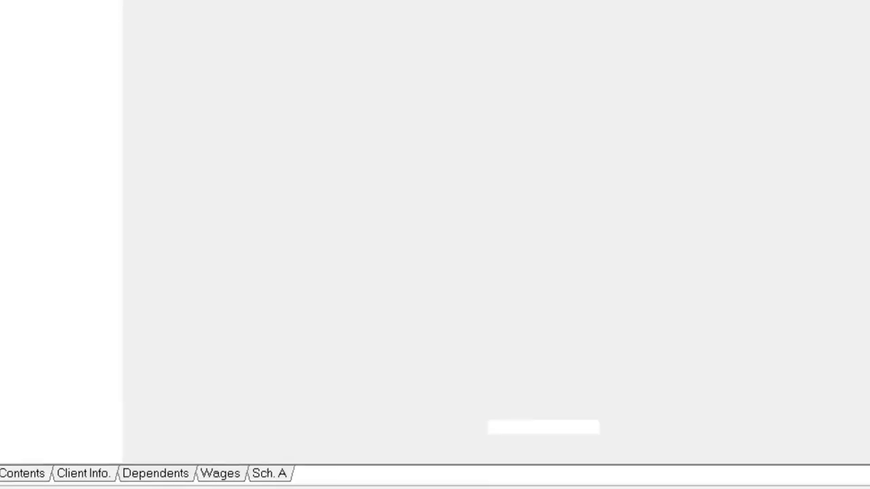
Clear the actual state and local sales taxes amount from the itemized deductions input
{"action": "left_click", "coordinate": [515, 208]}
{"action": "left_click", "coordinate": [564, 218]}
{"action": "key", "text": "Delete"}
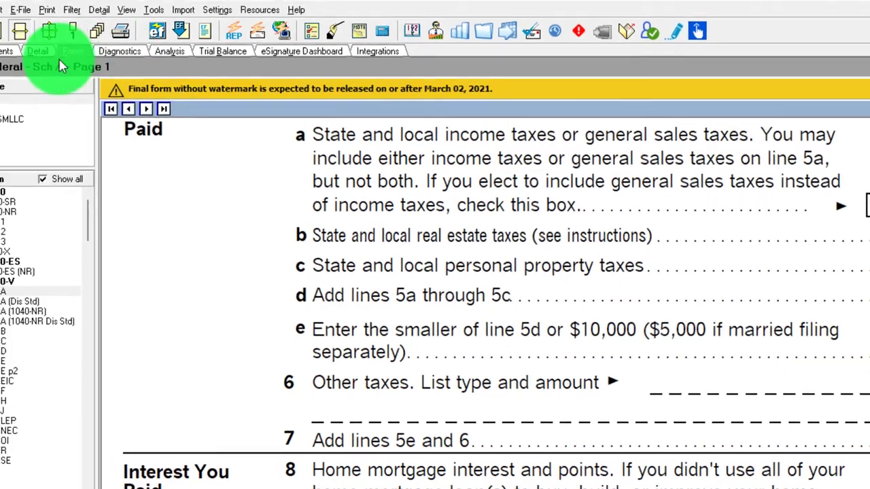
Set the W-2's state withholding to 5,000 and review the resulting Schedule A
{"action": "left_click", "coordinate": [25, 40]}
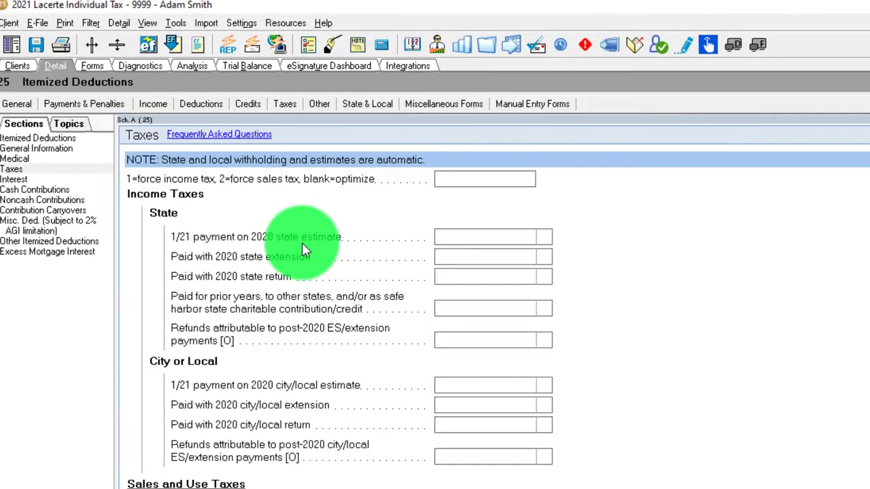
{"action": "left_click", "coordinate": [169, 108]}
{"action": "left_click", "coordinate": [173, 108]}
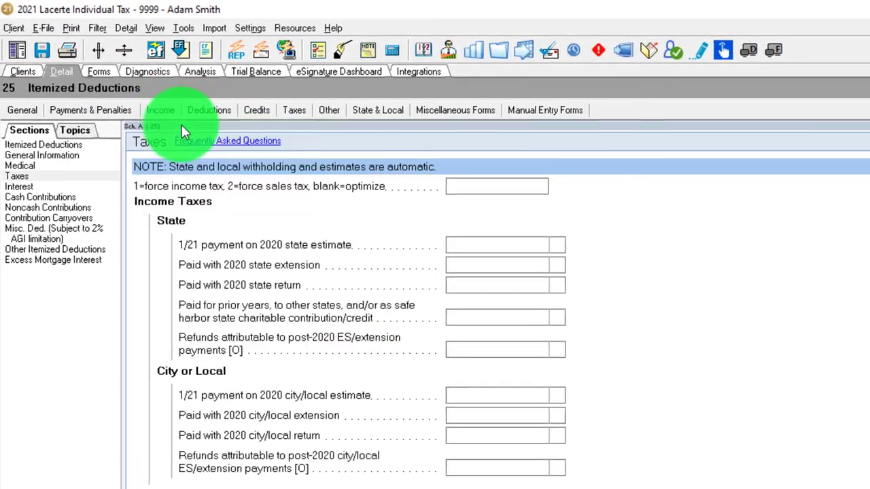
{"action": "left_click", "coordinate": [151, 111]}
{"action": "left_click", "coordinate": [146, 122]}
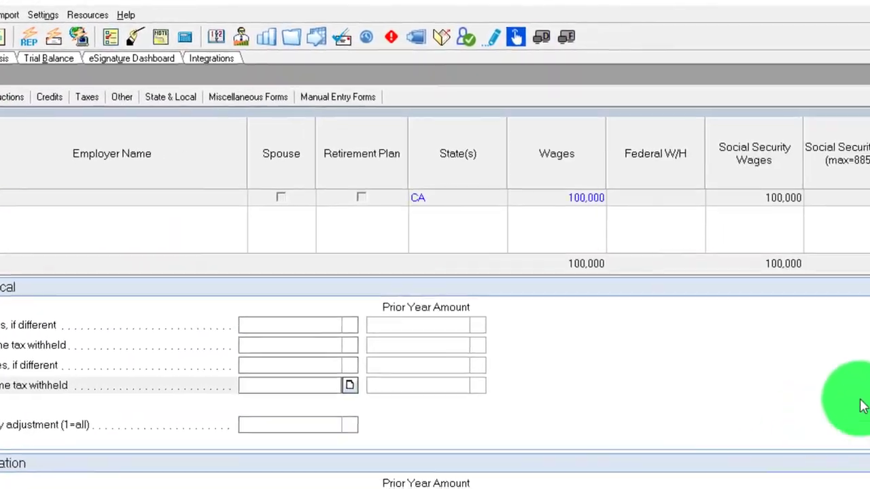
{"action": "left_click", "coordinate": [796, 188]}
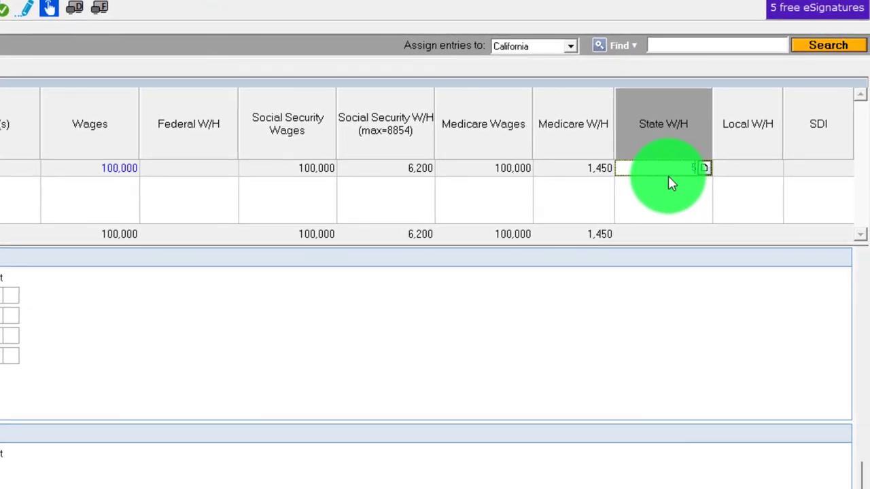
{"action": "type", "text": "5,000"}
{"action": "key", "text": "Tab"}
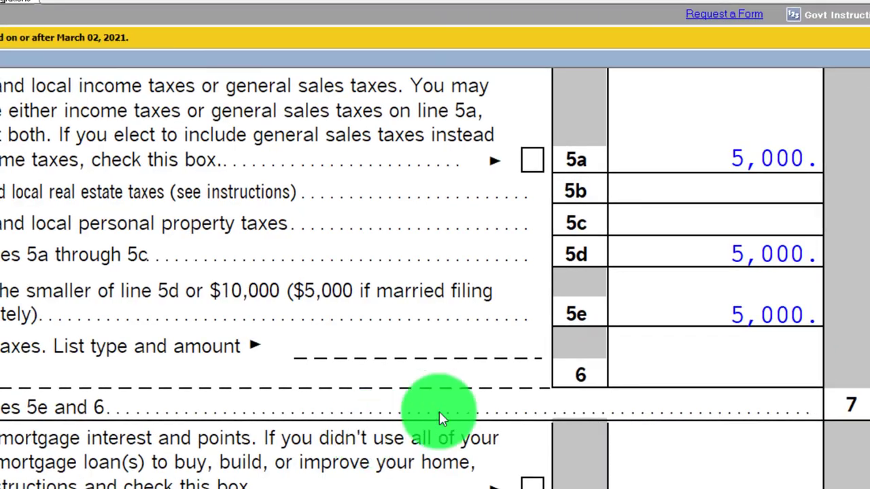
{"action": "scroll", "coordinate": [734, 388], "scroll_direction": "down", "scroll_amount": 10}
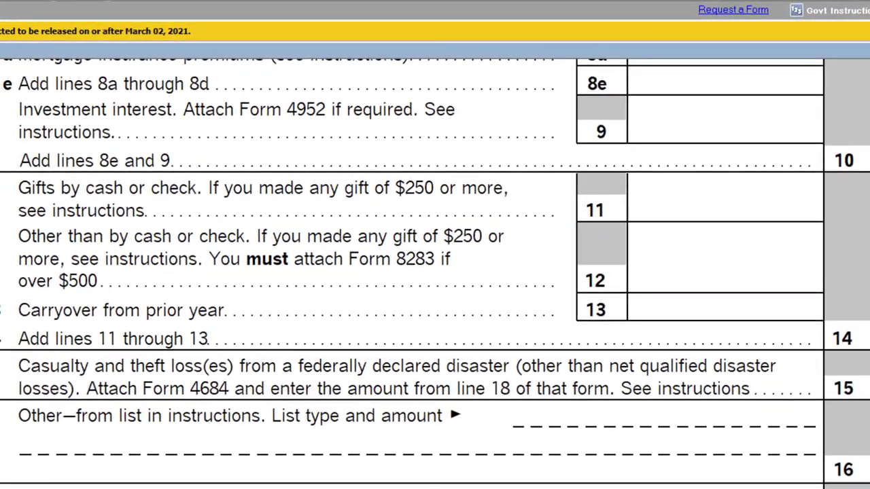
{"action": "scroll", "coordinate": [686, 435], "scroll_direction": "up", "scroll_amount": 10}
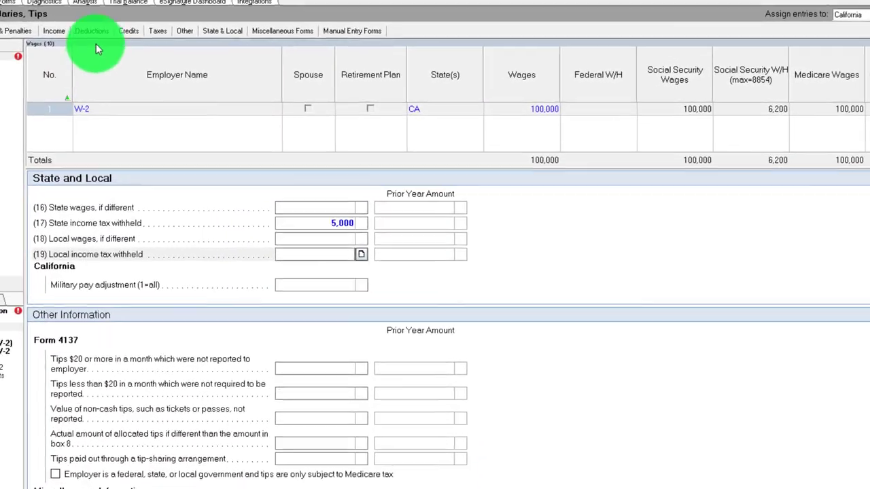
In the Itemized Deductions input, set the federal home mortgage interest and points on Form 1098 to 6,000
{"action": "left_click", "coordinate": [54, 30]}
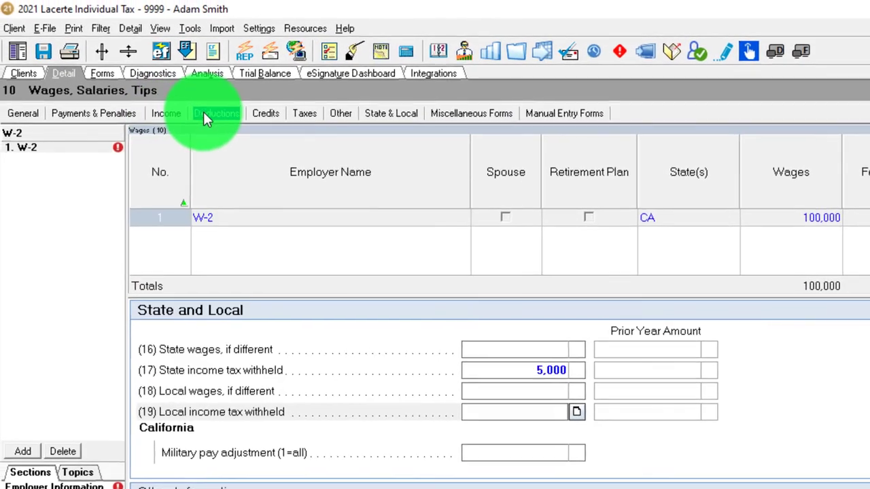
{"action": "left_click", "coordinate": [170, 94]}
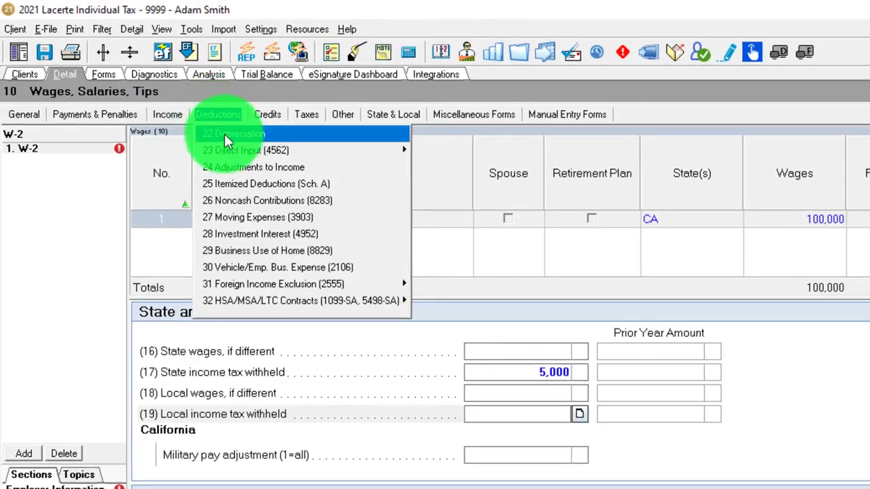
{"action": "left_click", "coordinate": [243, 182]}
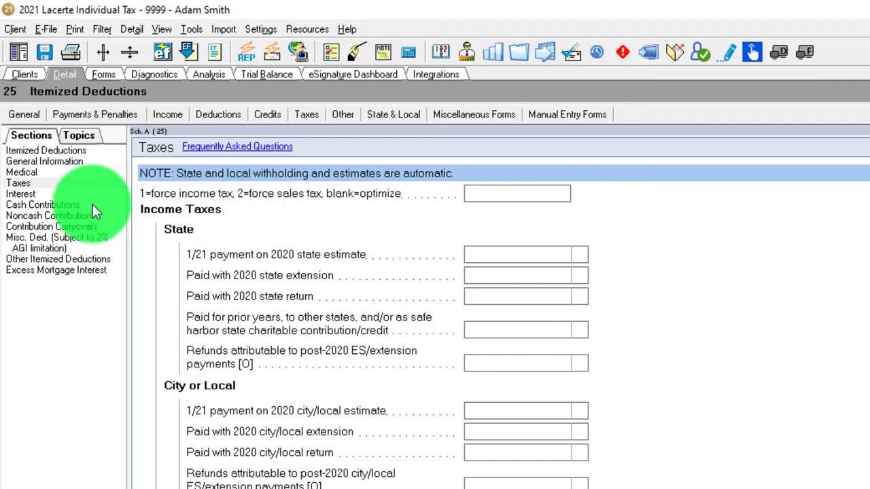
{"action": "left_click", "coordinate": [47, 194]}
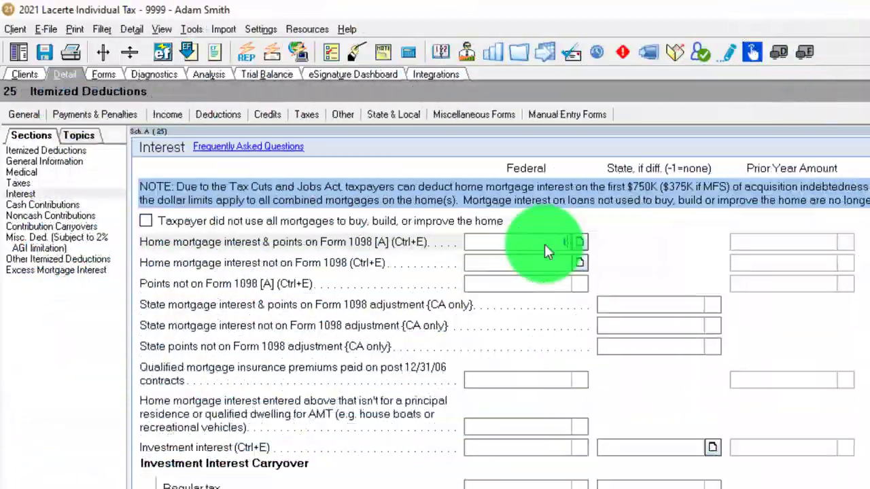
{"action": "type", "text": "6000"}
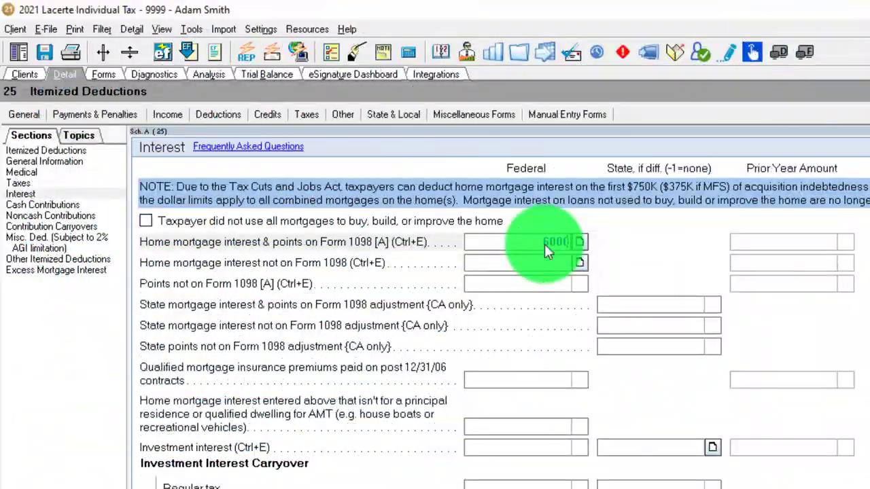
{"action": "key", "text": "Return"}
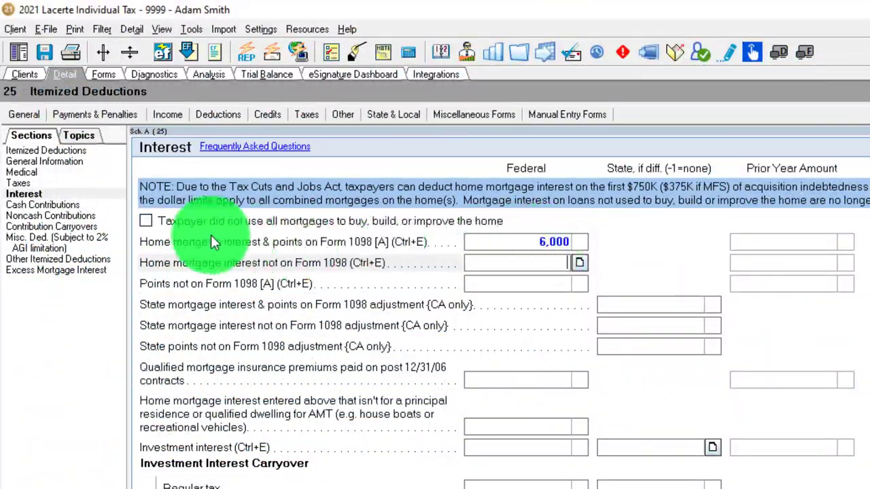
Set the real estate taxes for the principal residence to 5,500 in the itemized Taxes section
{"action": "left_click", "coordinate": [42, 184]}
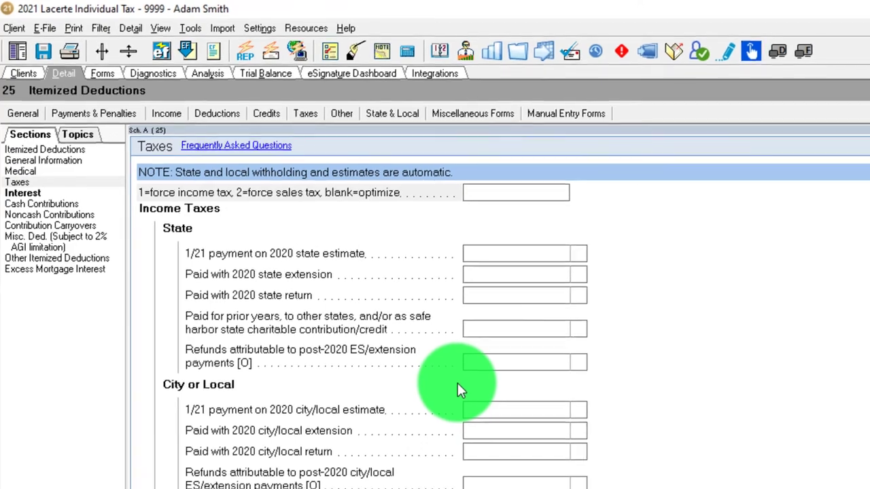
{"action": "scroll", "coordinate": [458, 383], "scroll_direction": "down", "scroll_amount": 10}
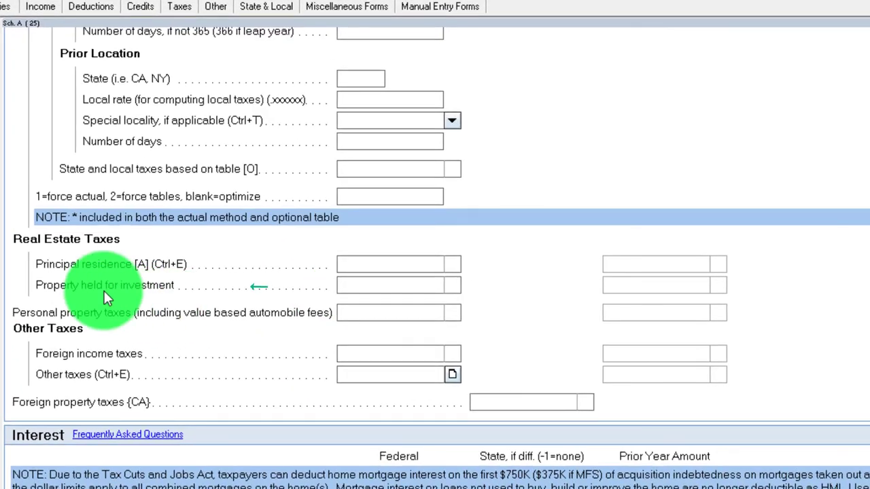
{"action": "left_click", "coordinate": [370, 273]}
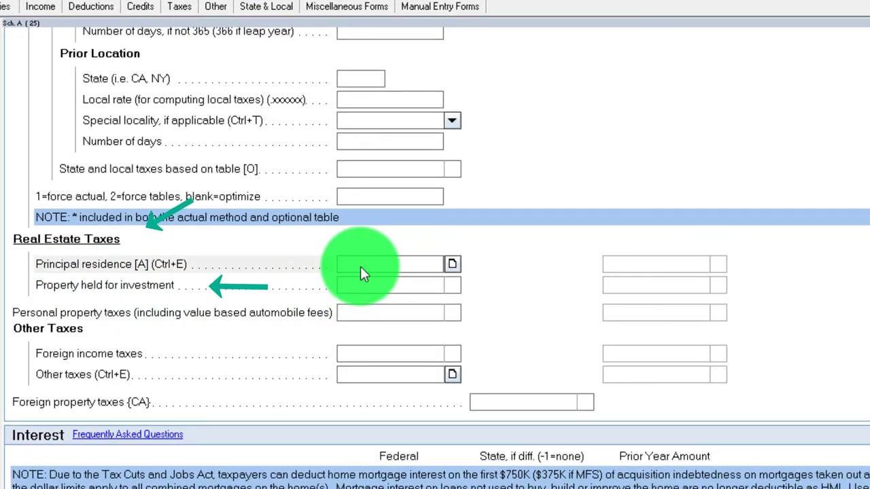
{"action": "type", "text": "5500"}
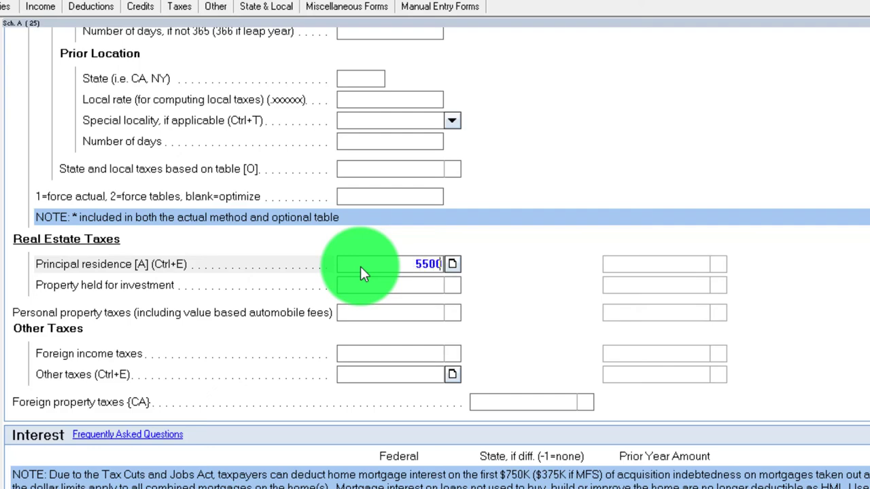
{"action": "key", "text": "Tab"}
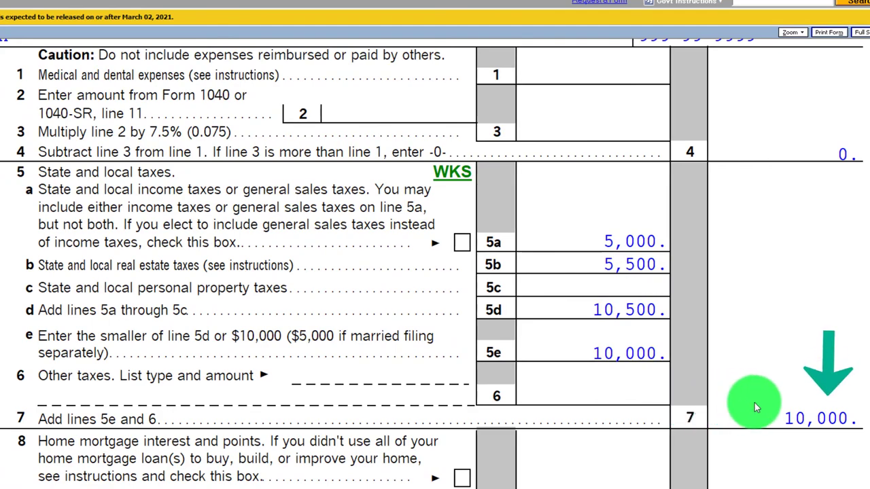
Review Schedule A's taxes, mortgage interest and line 17 total, and examine Form 1040's income and line 12a deduction
{"action": "scroll", "coordinate": [755, 402], "scroll_direction": "down", "scroll_amount": 3}
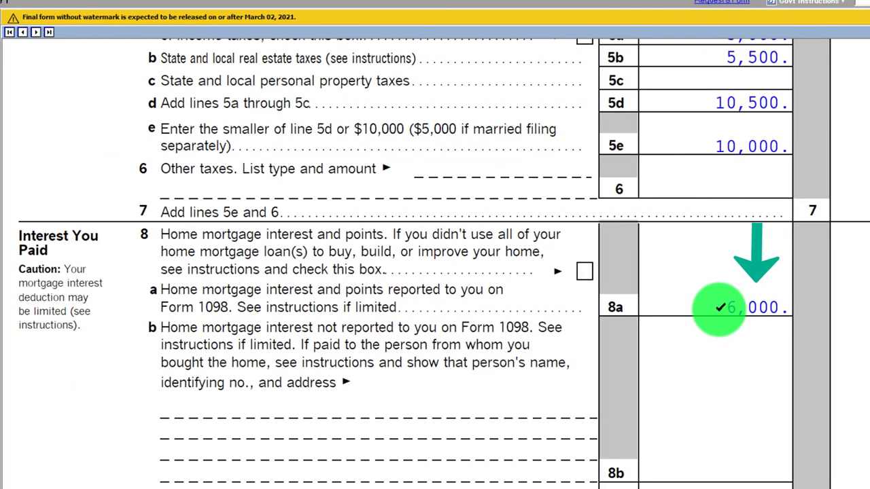
{"action": "scroll", "coordinate": [705, 313], "scroll_direction": "down", "scroll_amount": 2}
{"action": "scroll", "coordinate": [789, 374], "scroll_direction": "down", "scroll_amount": 5}
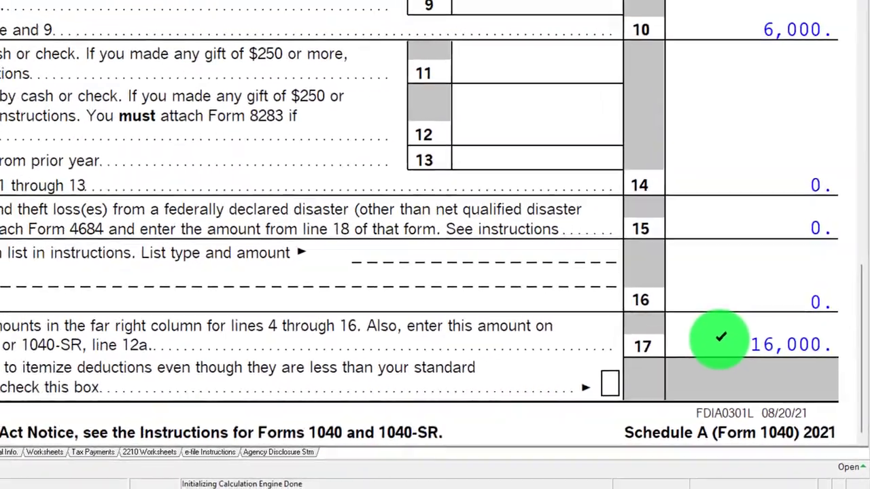
{"action": "scroll", "coordinate": [691, 325], "scroll_direction": "up", "scroll_amount": 2}
{"action": "scroll", "coordinate": [740, 353], "scroll_direction": "up", "scroll_amount": 3}
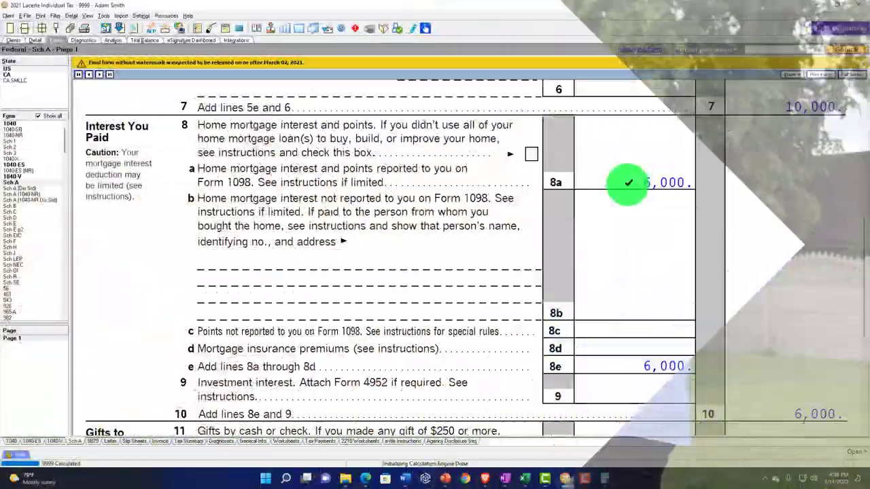
{"action": "scroll", "coordinate": [629, 231], "scroll_direction": "up", "scroll_amount": 4}
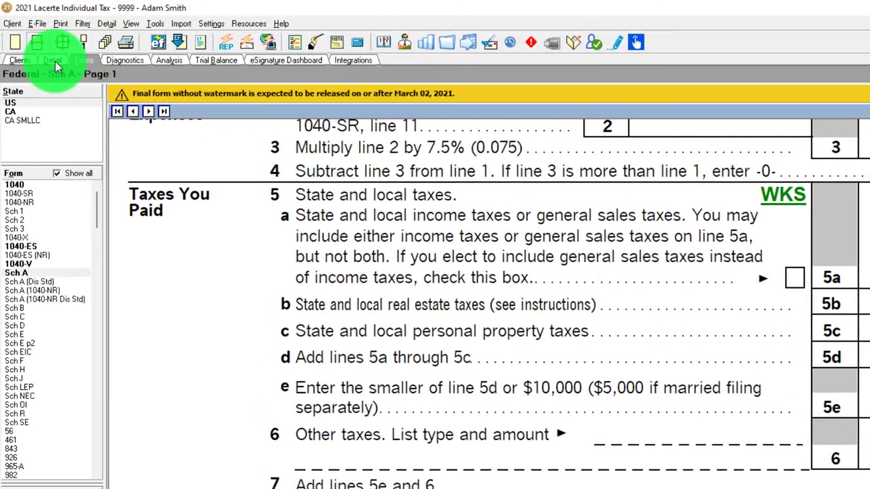
{"action": "left_click", "coordinate": [54, 60]}
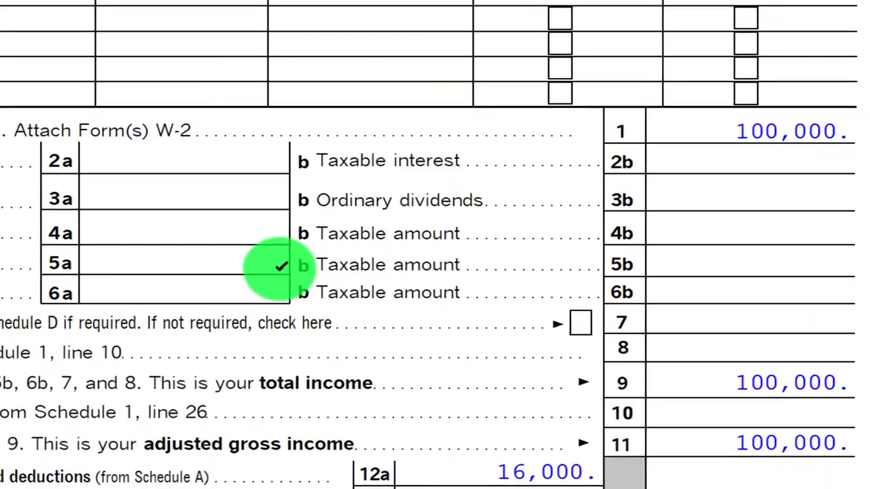
{"action": "scroll", "coordinate": [676, 285], "scroll_direction": "down", "scroll_amount": 3}
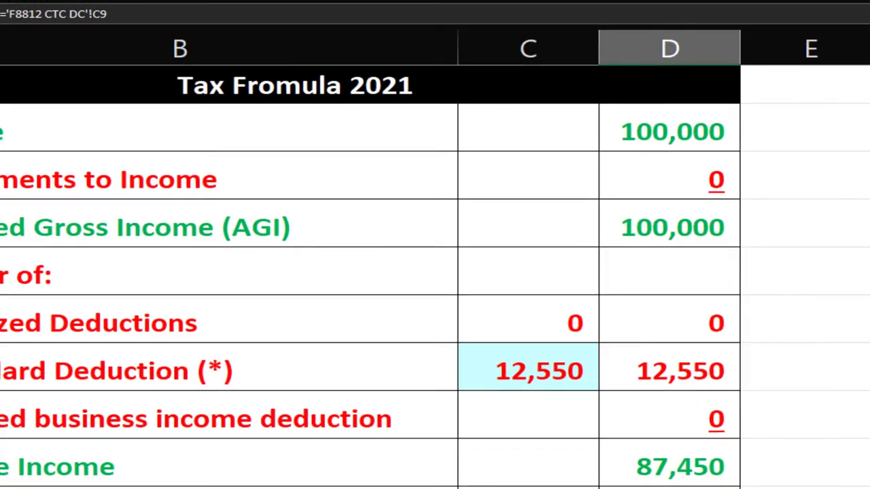
In Excel's Sch. A Itemized Deductions sheet, total the taxes paid in B19 with a SUM of B14:B18 and clear C19
{"action": "left_click", "coordinate": [771, 146]}
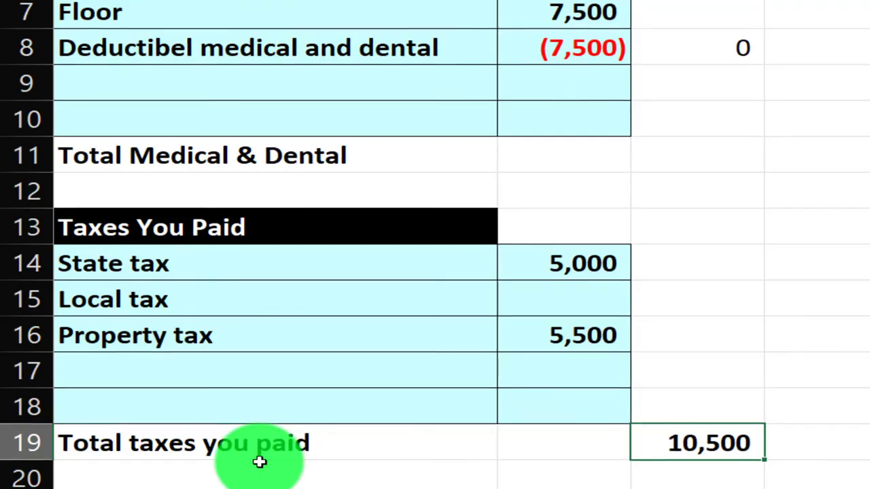
{"action": "left_click", "coordinate": [498, 452]}
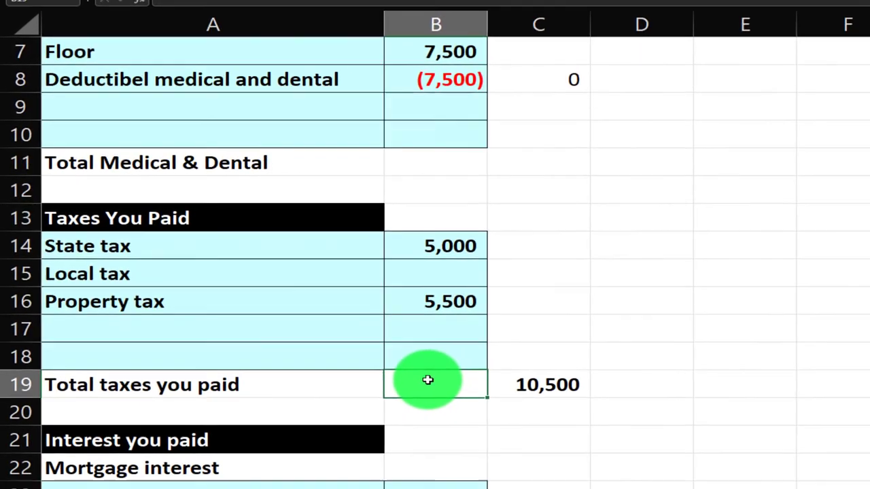
{"action": "type", "text": "=sum("}
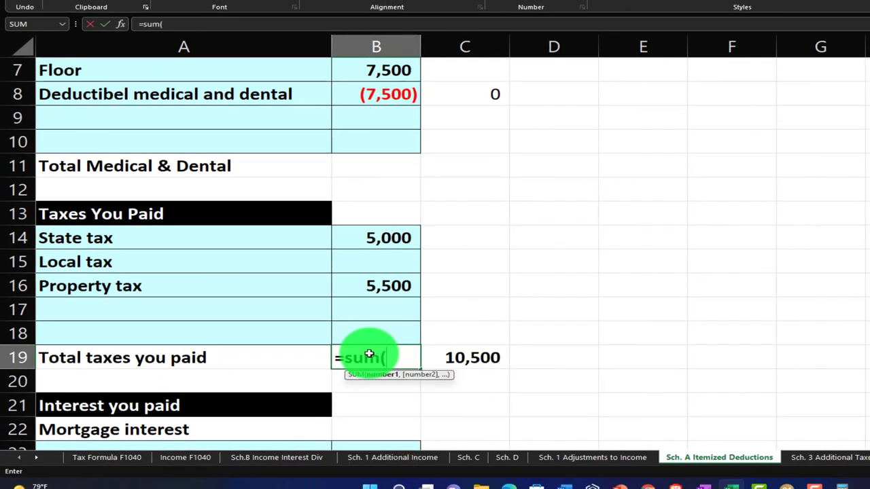
{"action": "key", "text": "shift+Up"}
{"action": "key", "text": "shift+Up"}
{"action": "key", "text": "Down"}
{"action": "key", "text": "shift+Up"}
{"action": "key", "text": "shift+Up"}
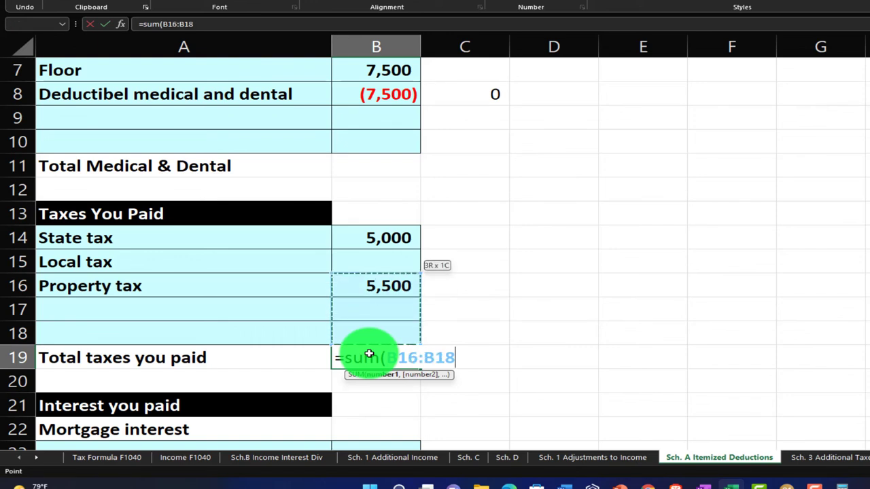
{"action": "key", "text": "shift+Up"}
{"action": "key", "text": "shift+Up"}
{"action": "key", "text": "Return"}
{"action": "key", "text": "Up"}
{"action": "key", "text": "Right"}
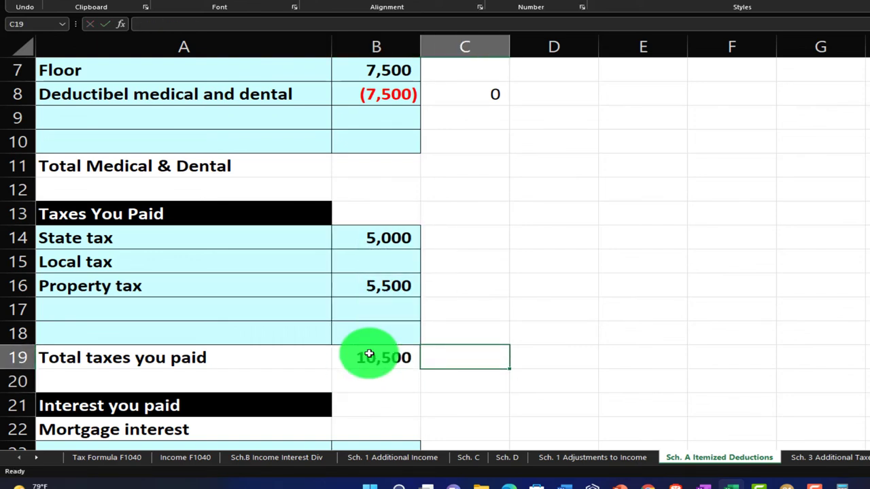
Enter =IF(B19<10000,B19,10000) in C19 to cap the total taxes paid at 10,000
{"action": "key", "text": "Down"}
{"action": "key", "text": "Up"}
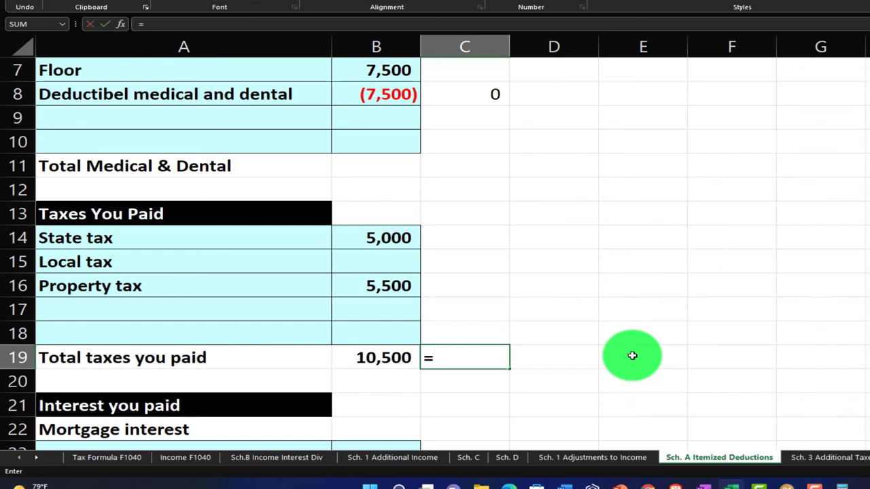
{"action": "type", "text": "=if("}
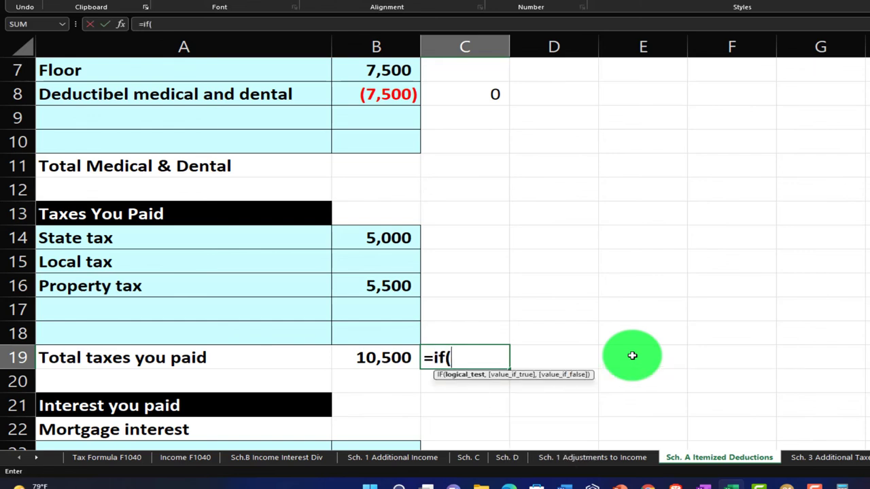
{"action": "key", "text": "Left"}
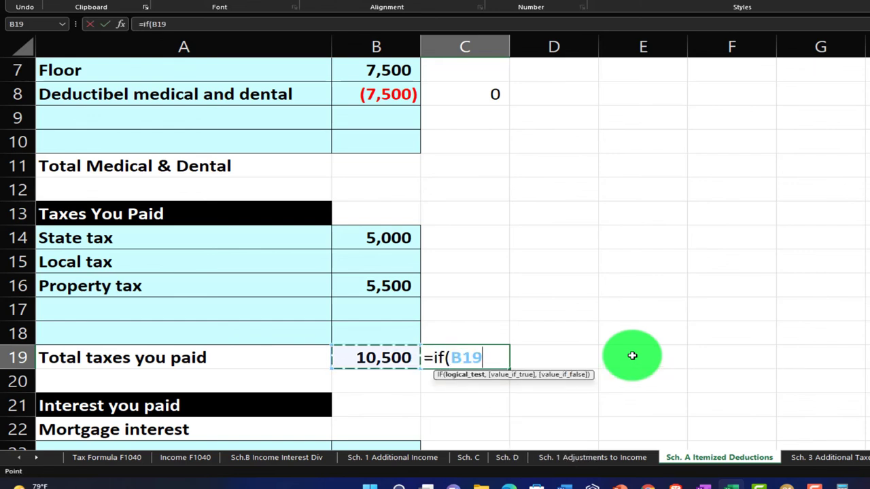
{"action": "type", "text": "<"}
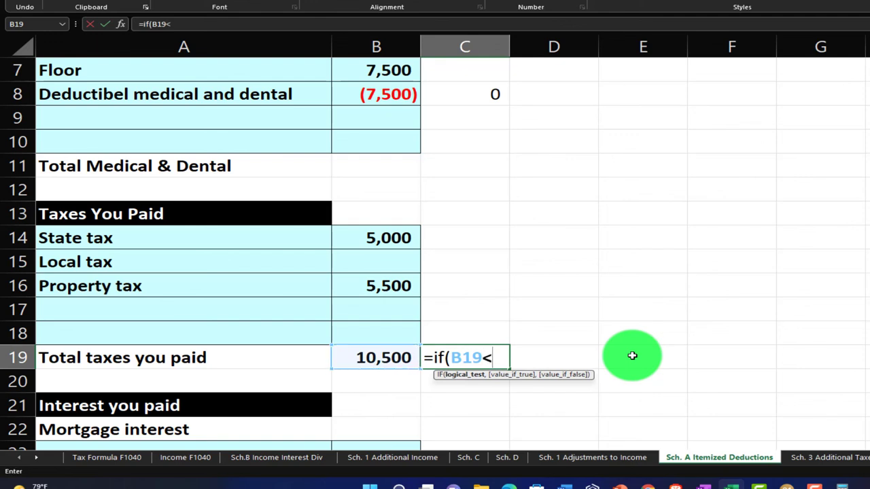
{"action": "type", "text": "10000"}
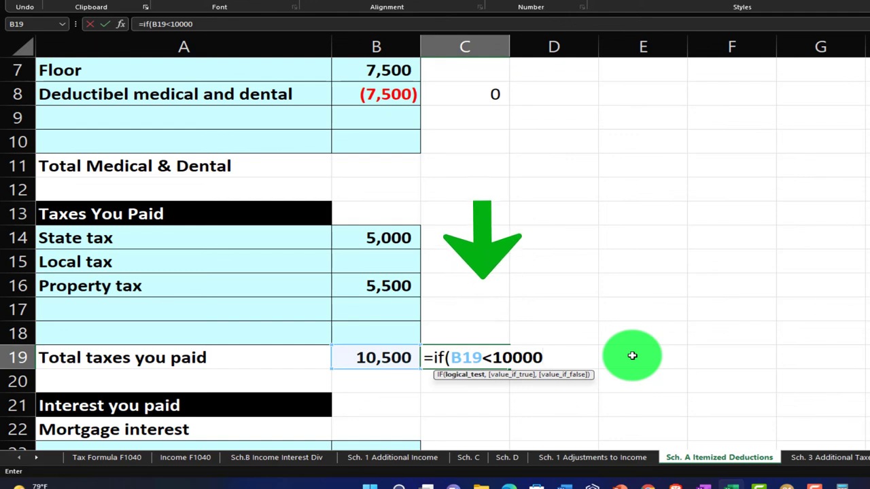
{"action": "type", "text": ","}
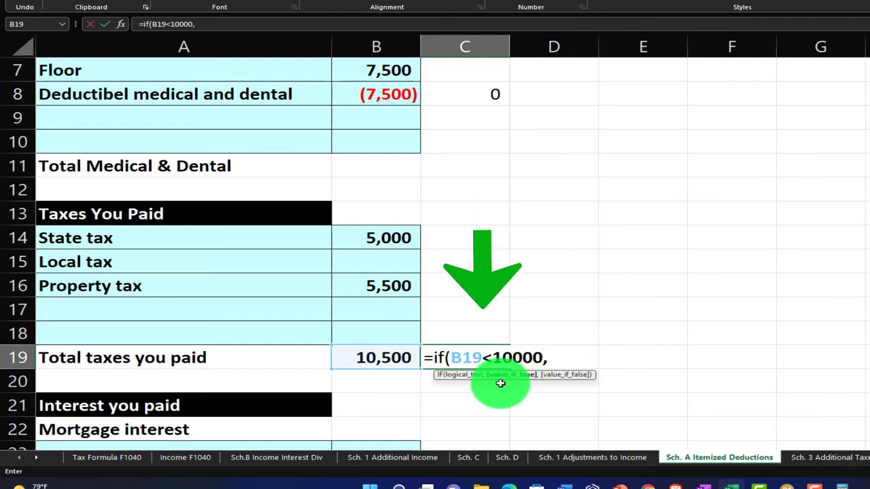
{"action": "left_click", "coordinate": [381, 359]}
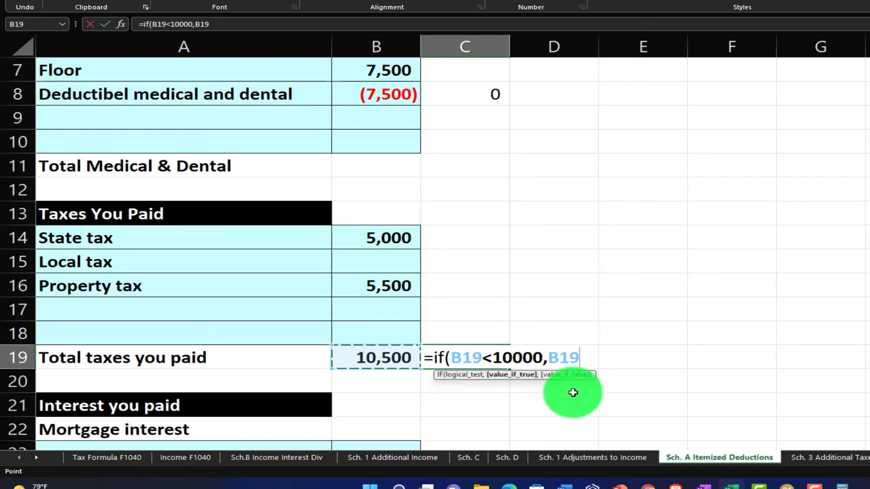
{"action": "type", "text": ",10"}
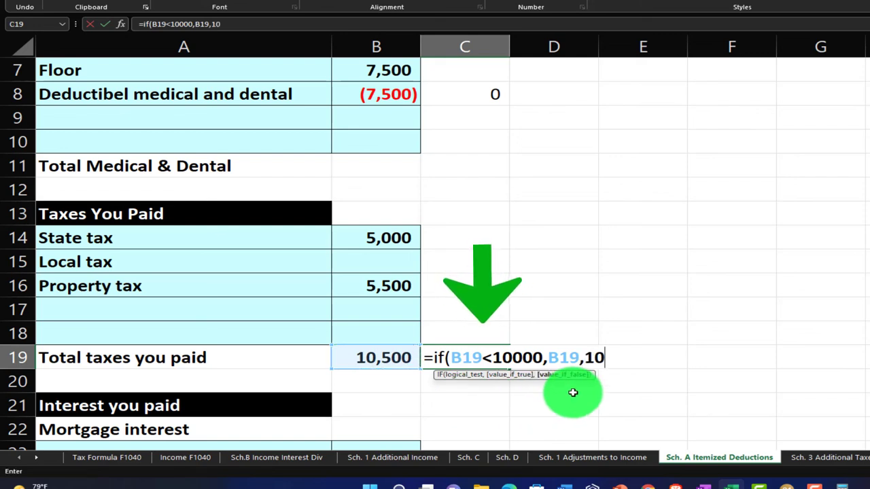
{"action": "type", "text": "000)"}
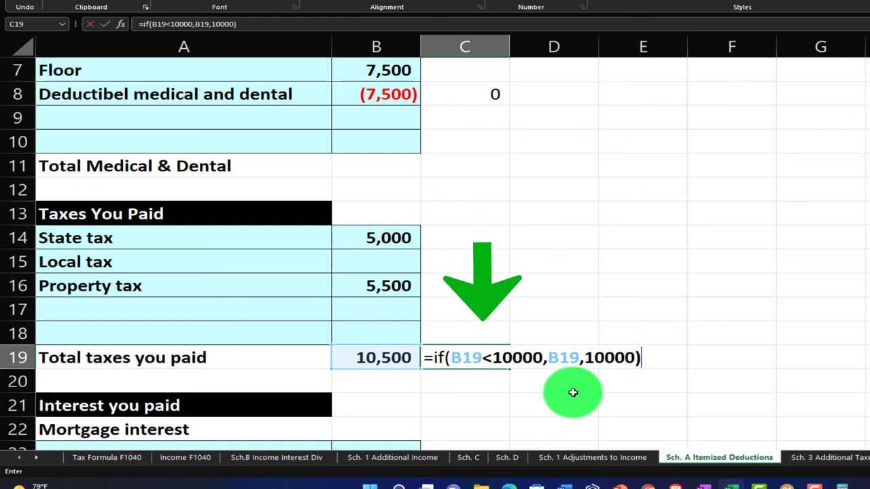
{"action": "key", "text": "Return"}
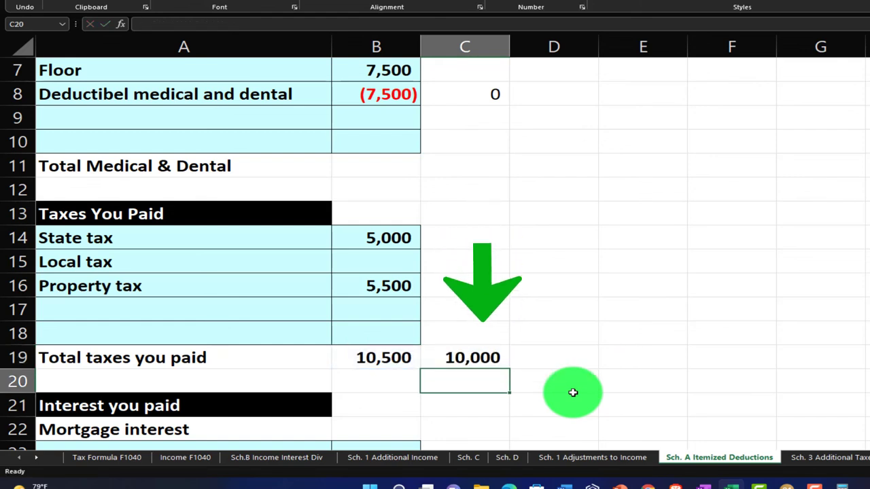
{"action": "key", "text": "Up"}
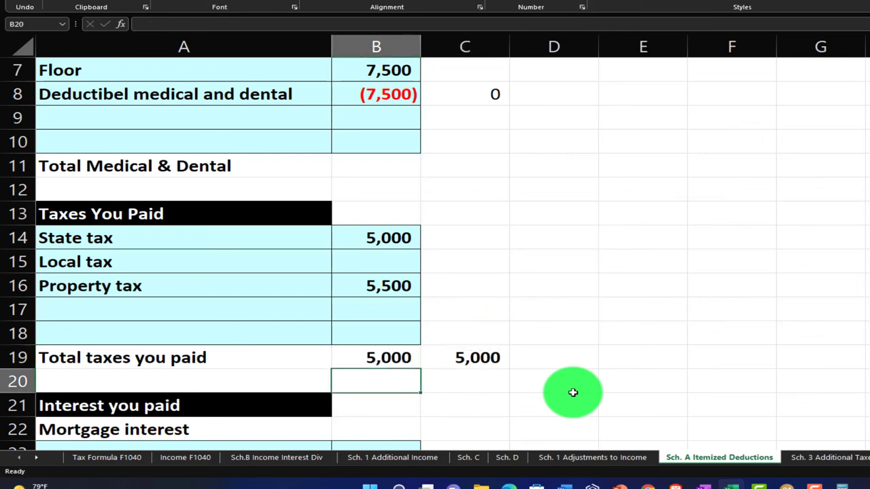
{"action": "key", "text": "Left"}
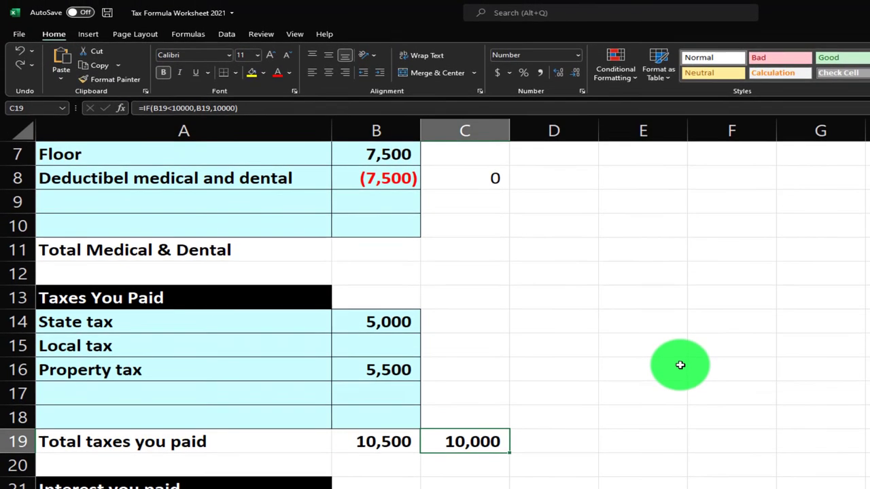
Enter 6,000 of mortgage interest in B23 of the Interest you paid section
{"action": "key", "text": "Down"}
{"action": "key", "text": "Down"}
{"action": "key", "text": "Down"}
{"action": "key", "text": "Down"}
{"action": "key", "text": "Down"}
{"action": "key", "text": "Down"}
{"action": "key", "text": "Down"}
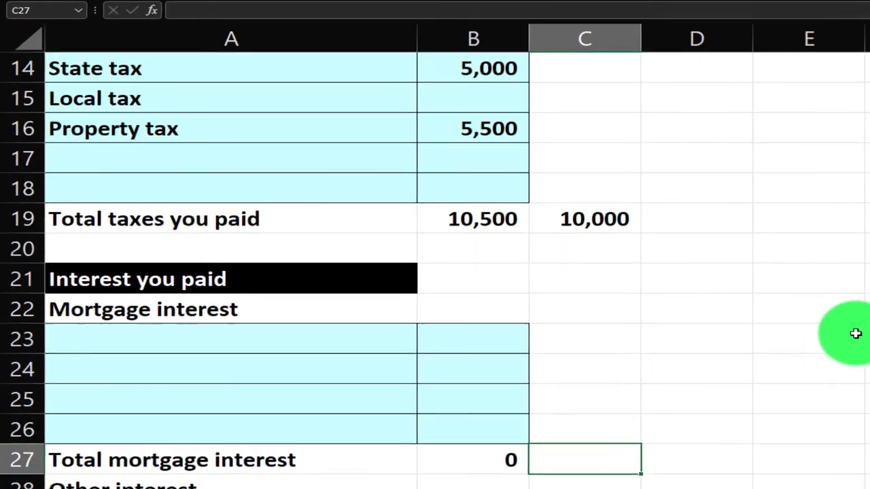
{"action": "key", "text": "Up"}
{"action": "key", "text": "Up"}
{"action": "key", "text": "Up"}
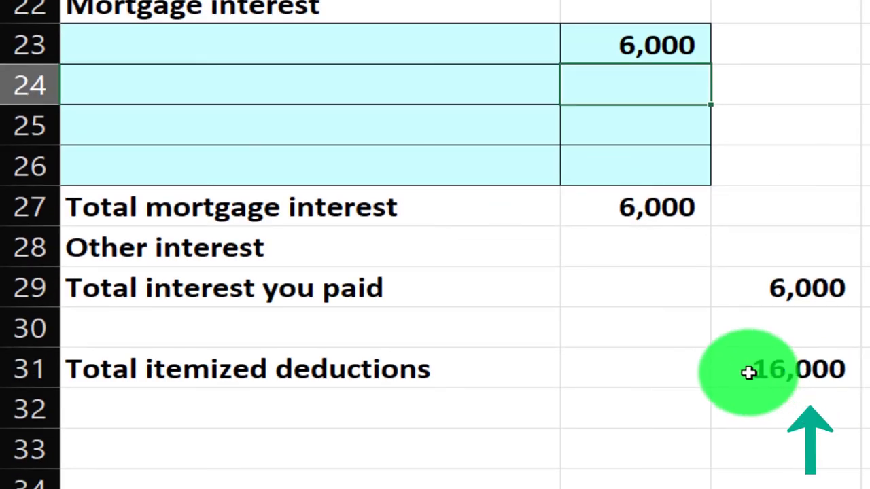
In the Tax Formula F1040 sheet, check the itemized deduction formula and set Tax Before Credits & Other Taxes to 14234
{"action": "left_click", "coordinate": [751, 369]}
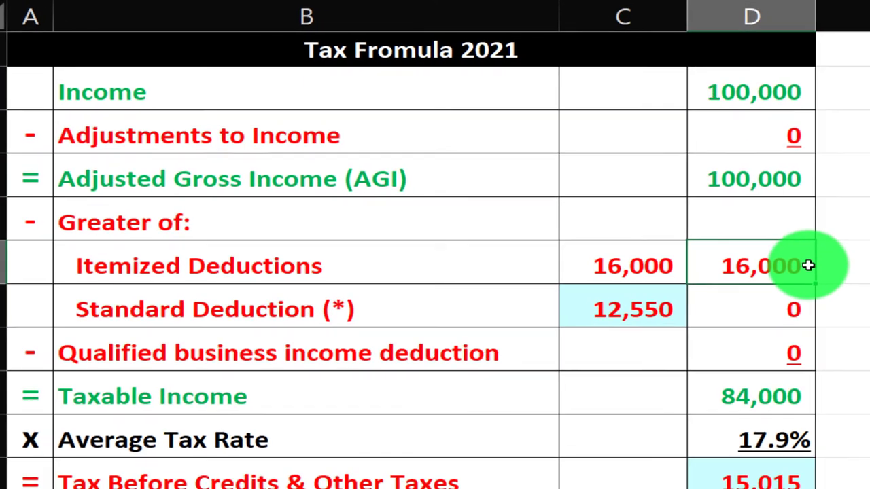
{"action": "double_click", "coordinate": [771, 253]}
{"action": "key", "text": "Return"}
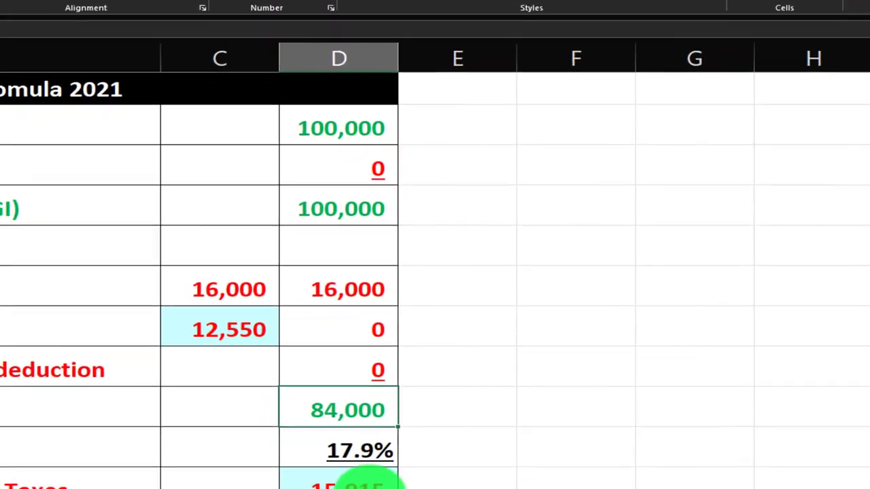
{"action": "type", "text": "4234"}
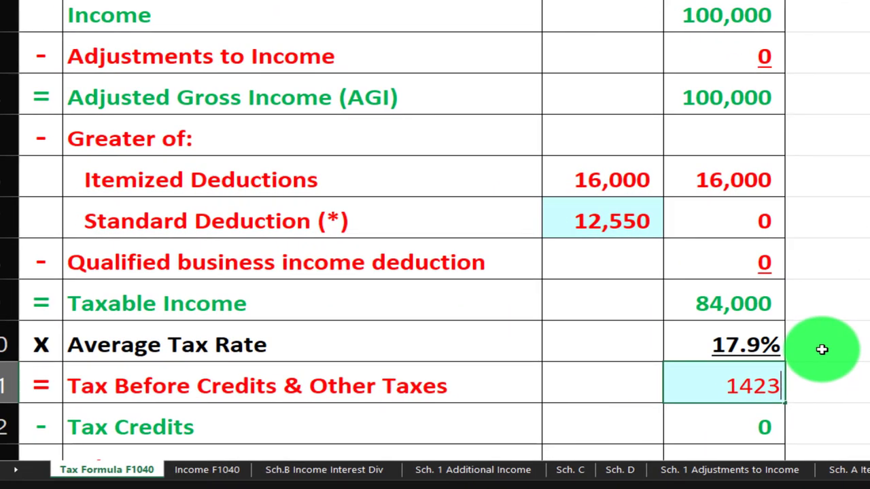
{"action": "key", "text": "Return"}
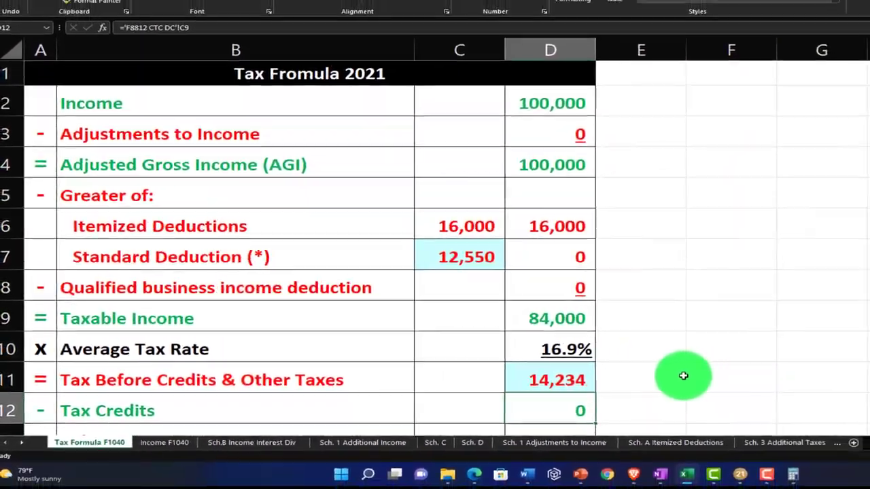
Switch to Lacerte, check Form 1040's tax and line 12a deduction, and change the client's filing status to Married filing jointly
{"action": "left_click", "coordinate": [739, 473]}
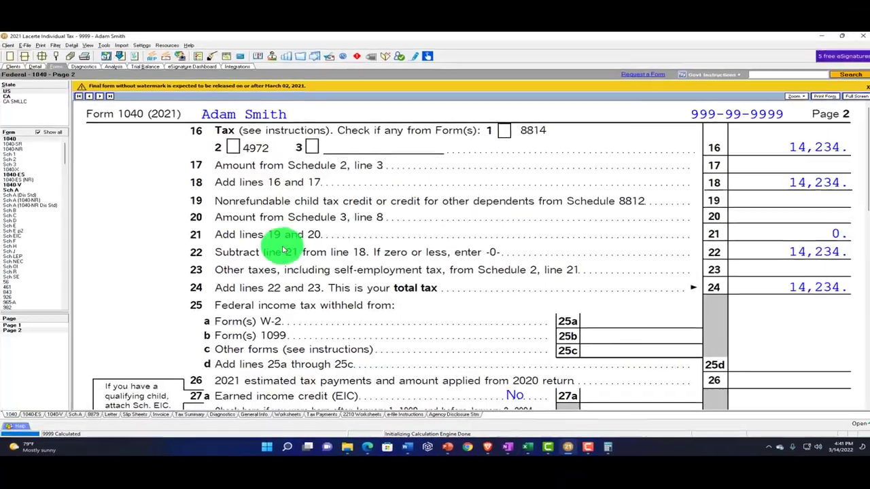
{"action": "key", "text": "Page_Up"}
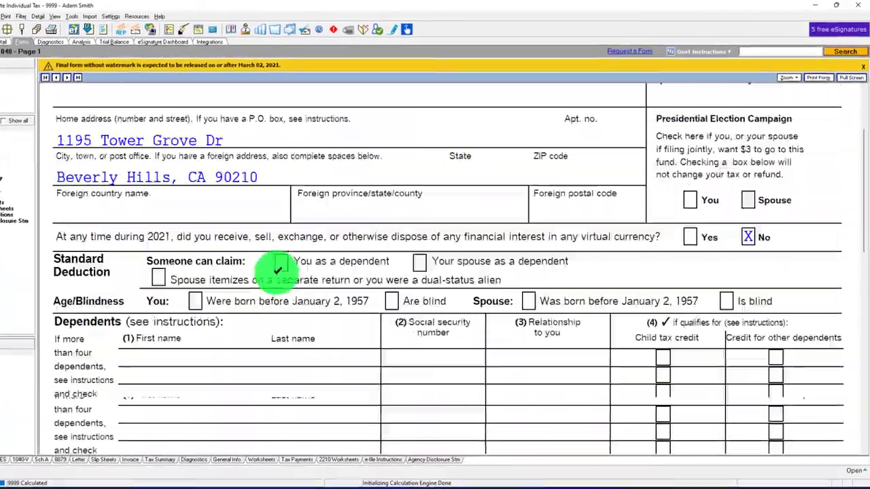
{"action": "scroll", "coordinate": [279, 269], "scroll_direction": "down", "scroll_amount": 5}
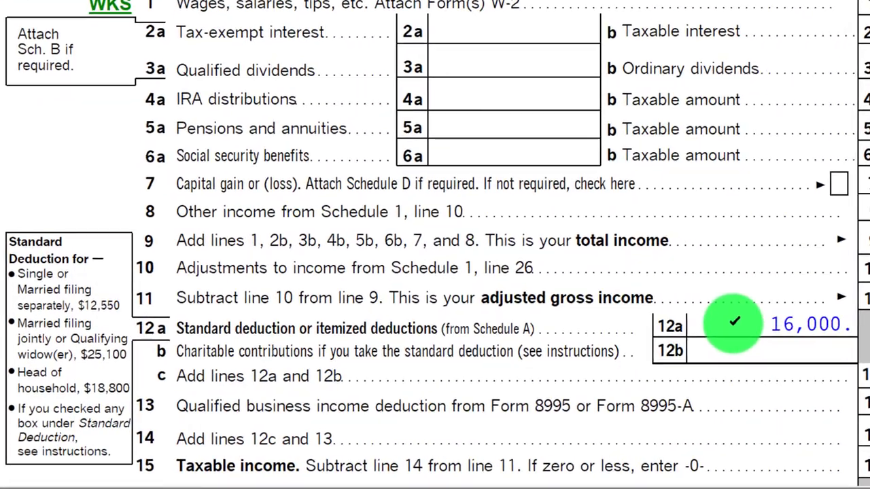
{"action": "scroll", "coordinate": [743, 323], "scroll_direction": "up", "scroll_amount": 10}
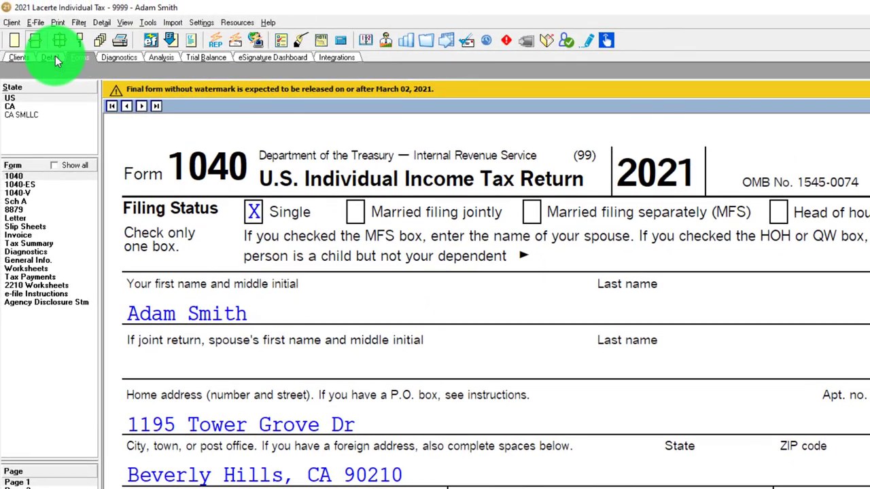
{"action": "left_click", "coordinate": [54, 56]}
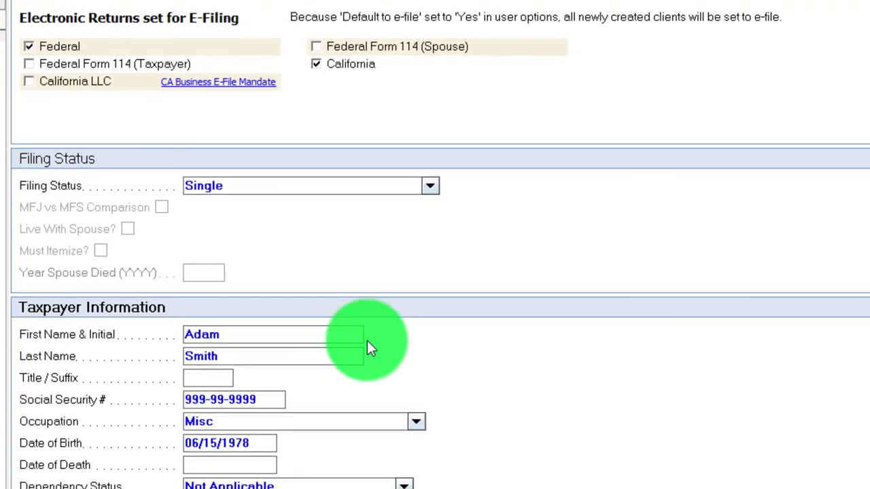
{"action": "left_click", "coordinate": [431, 176]}
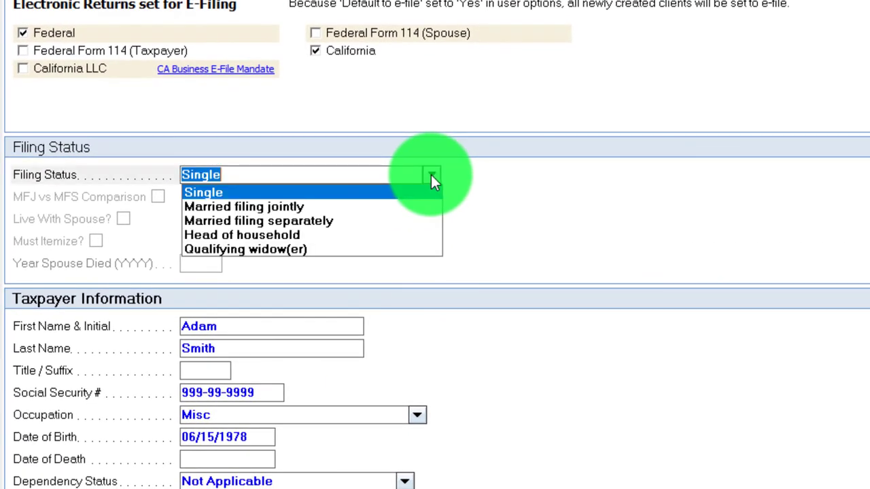
{"action": "left_click", "coordinate": [333, 216]}
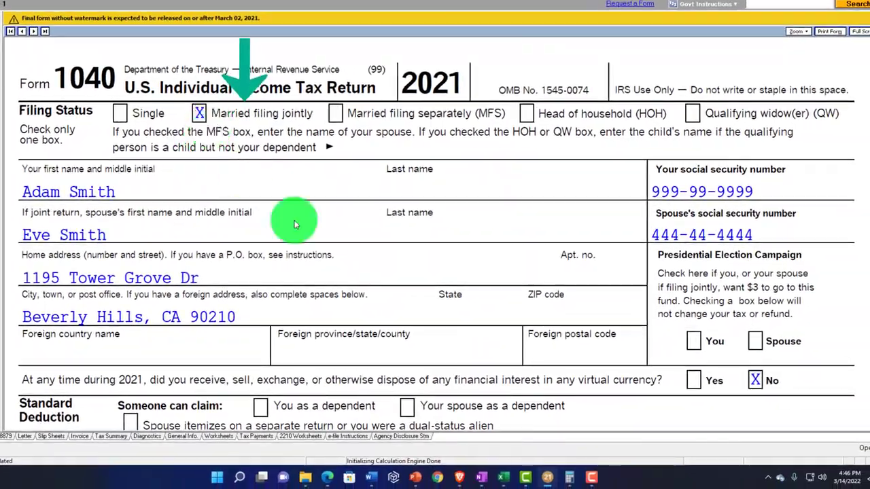
Review the joint return's Form 1040 income and line 12a deduction, and examine Schedule A's taxes, mortgage interest and line 17 total
{"action": "scroll", "coordinate": [295, 225], "scroll_direction": "down", "scroll_amount": 10}
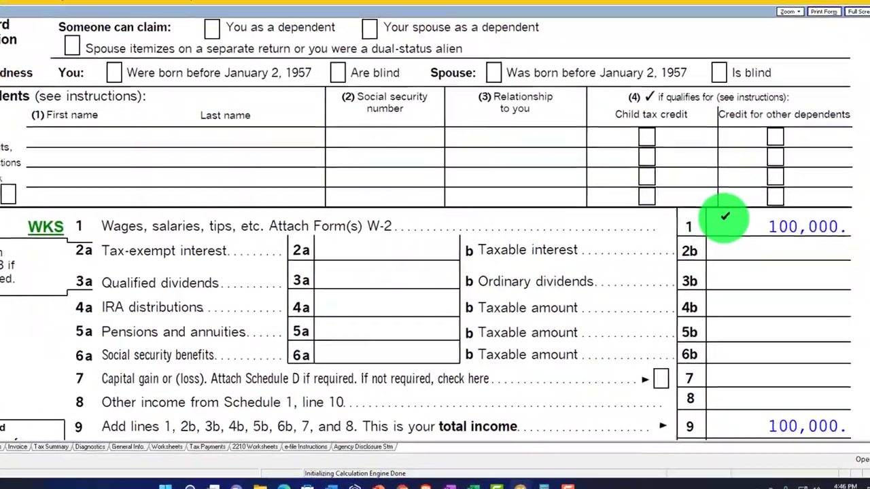
{"action": "scroll", "coordinate": [725, 217], "scroll_direction": "down", "scroll_amount": 5}
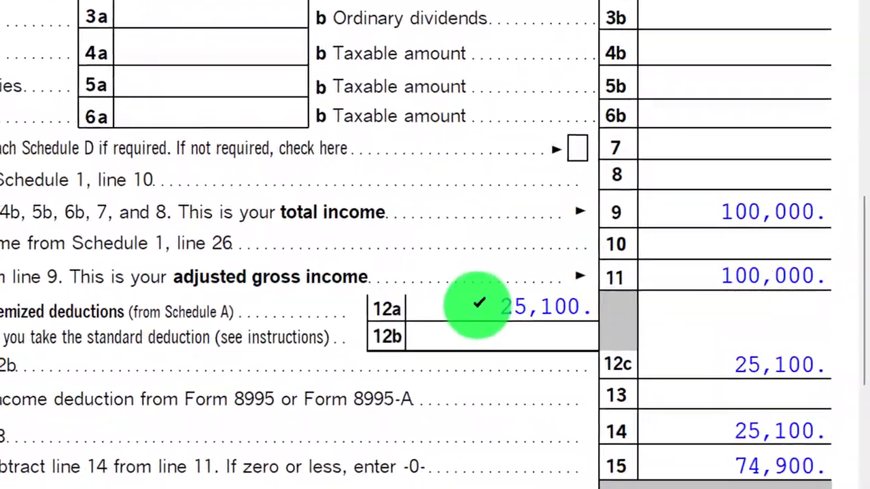
{"action": "scroll", "coordinate": [479, 304], "scroll_direction": "down", "scroll_amount": 3}
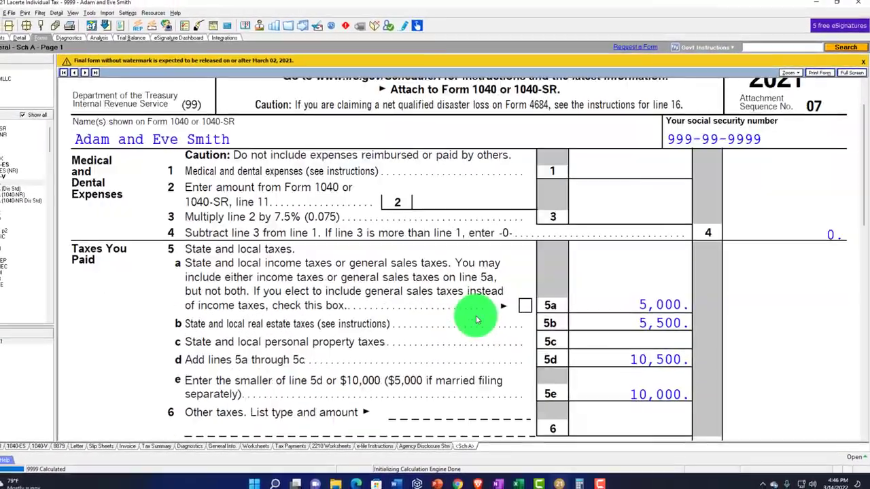
{"action": "scroll", "coordinate": [476, 320], "scroll_direction": "down", "scroll_amount": 10}
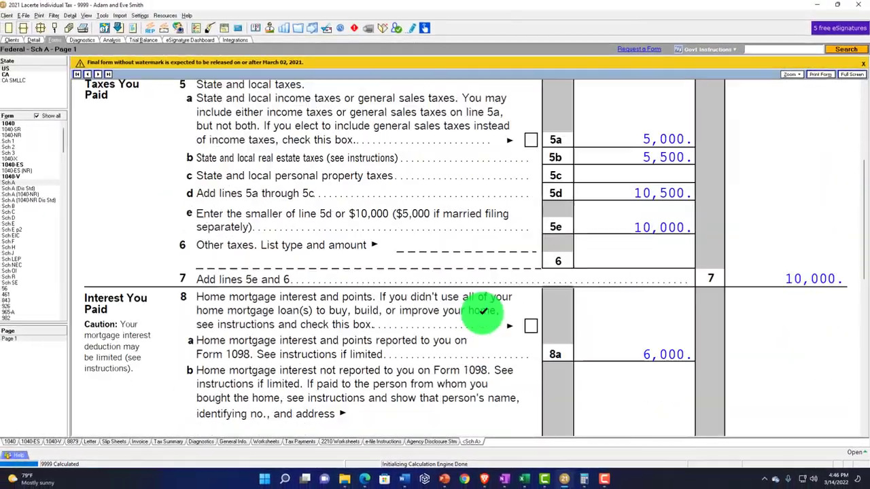
{"action": "scroll", "coordinate": [482, 316], "scroll_direction": "down", "scroll_amount": 6}
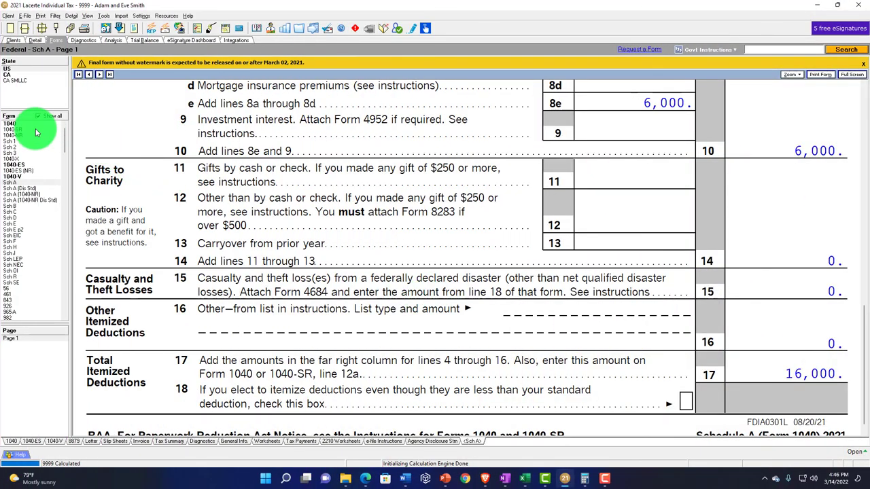
{"action": "scroll", "coordinate": [272, 317], "scroll_direction": "up", "scroll_amount": 10}
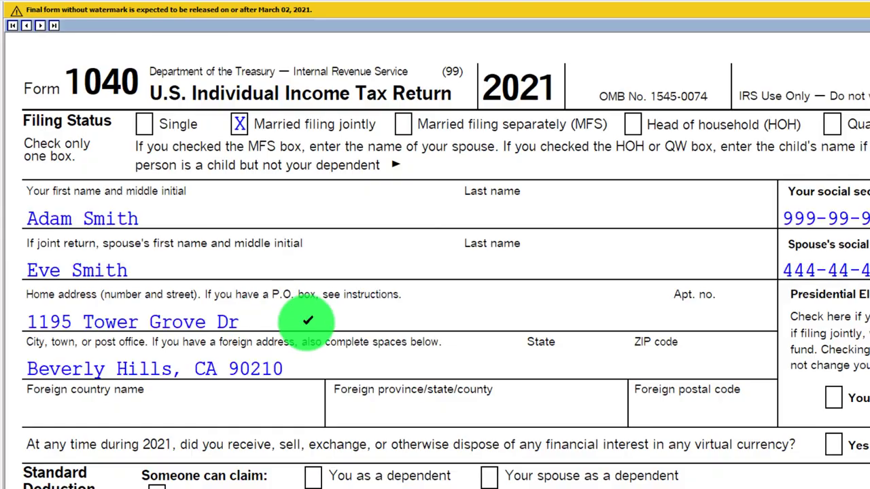
{"action": "scroll", "coordinate": [307, 323], "scroll_direction": "down", "scroll_amount": 10}
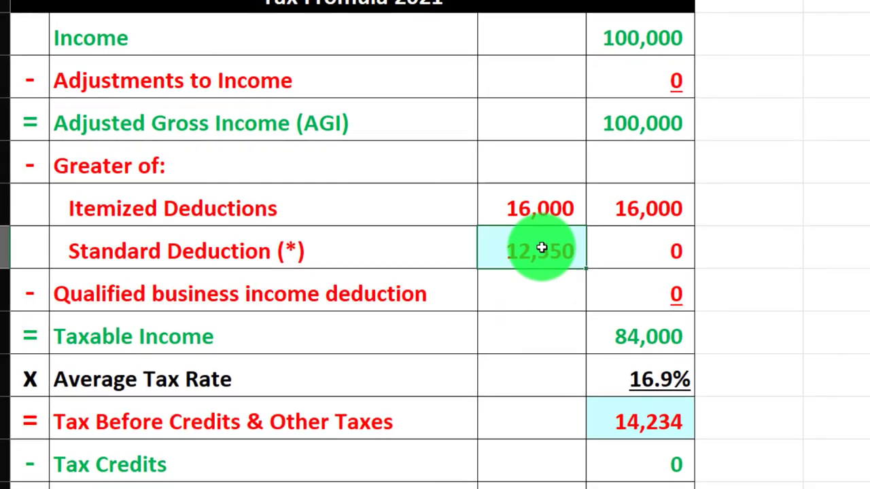
In Excel's Tax Formula F1040 sheet, link the Standard Deduction in C7 to the Married filing Joint amount in C22
{"action": "left_click", "coordinate": [408, 301]}
{"action": "type", "text": "="}
{"action": "key", "text": "Down"}
{"action": "key", "text": "Down"}
{"action": "key", "text": "Down"}
{"action": "key", "text": "Down"}
{"action": "key", "text": "Down"}
{"action": "key", "text": "Down"}
{"action": "key", "text": "Down"}
{"action": "key", "text": "Down"}
{"action": "key", "text": "Down"}
{"action": "key", "text": "Down"}
{"action": "key", "text": "Down"}
{"action": "key", "text": "Down"}
{"action": "key", "text": "Down"}
{"action": "key", "text": "Down"}
{"action": "key", "text": "Down"}
{"action": "key", "text": "Down"}
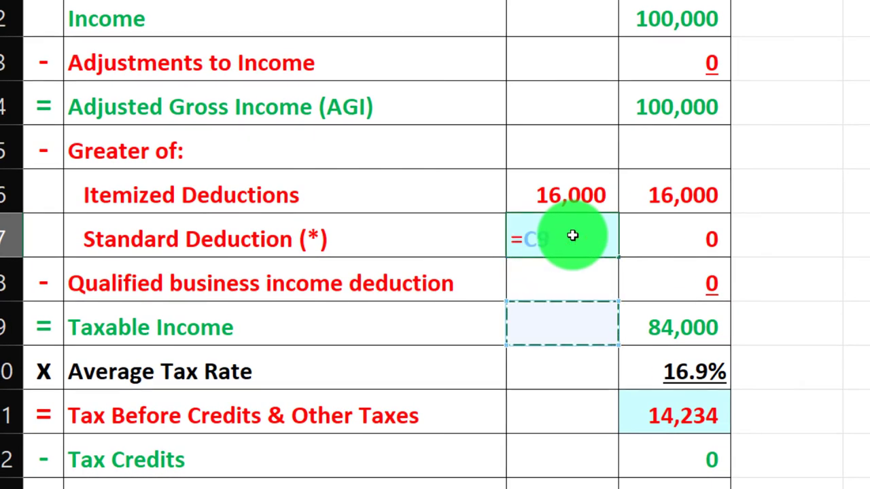
{"action": "key", "text": "Up"}
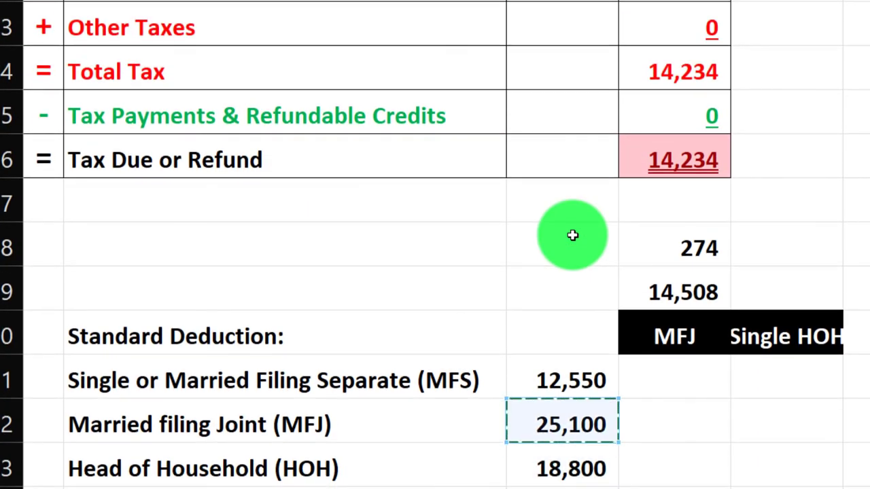
{"action": "key", "text": "Return"}
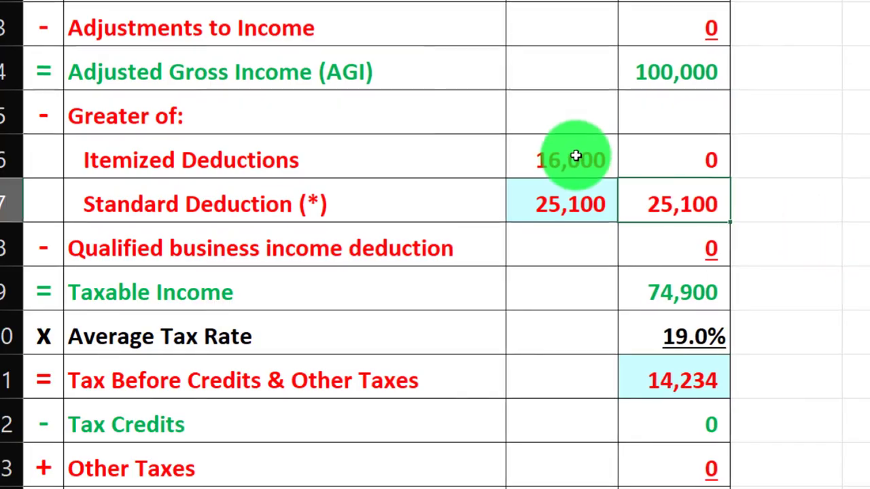
{"action": "left_click", "coordinate": [814, 212]}
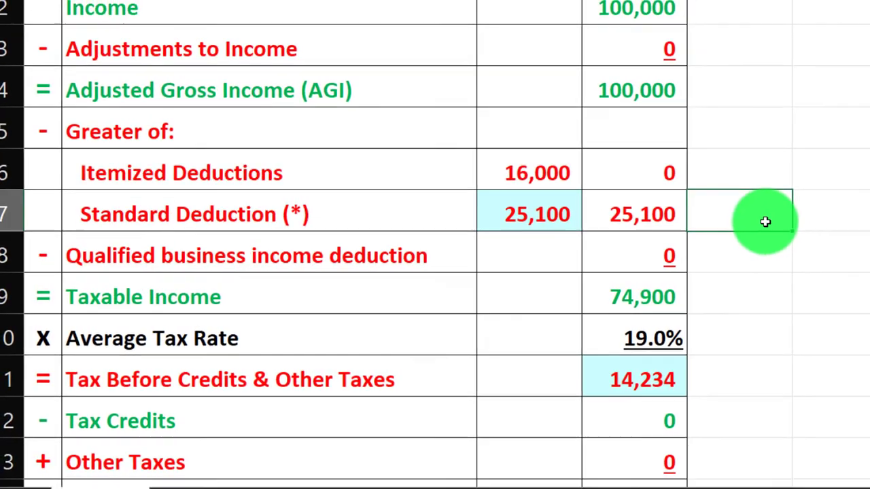